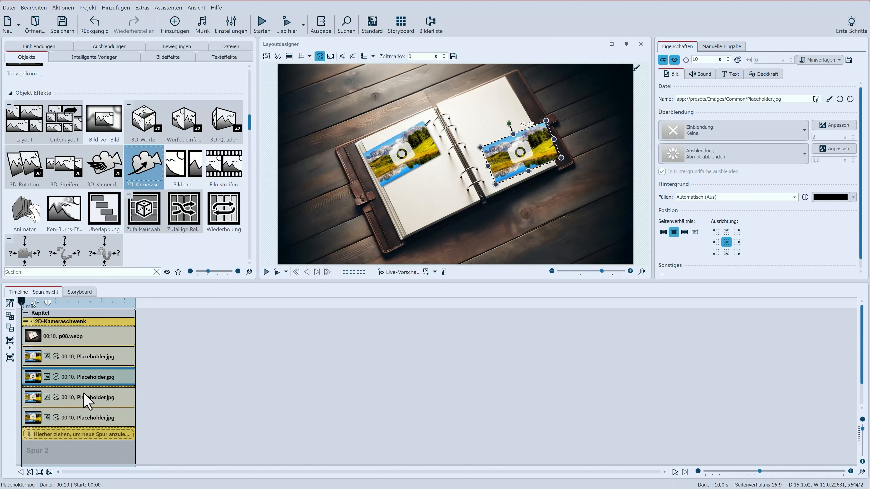
Replace the four Placeholder.jpg tracks with the Buckingham Palace, city skyline, Stonehenge and Tower Bridge photos from the LONDON folder.
left_click(84, 399)
left_click(82, 419)
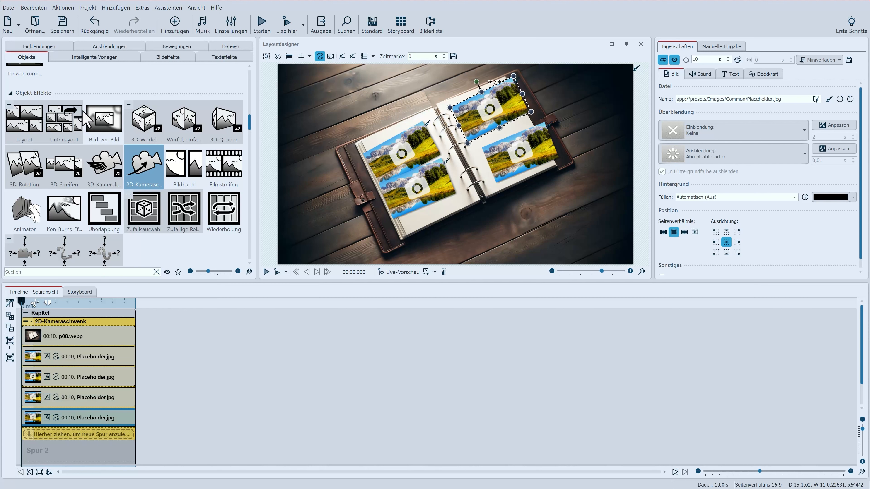
left_click(223, 48)
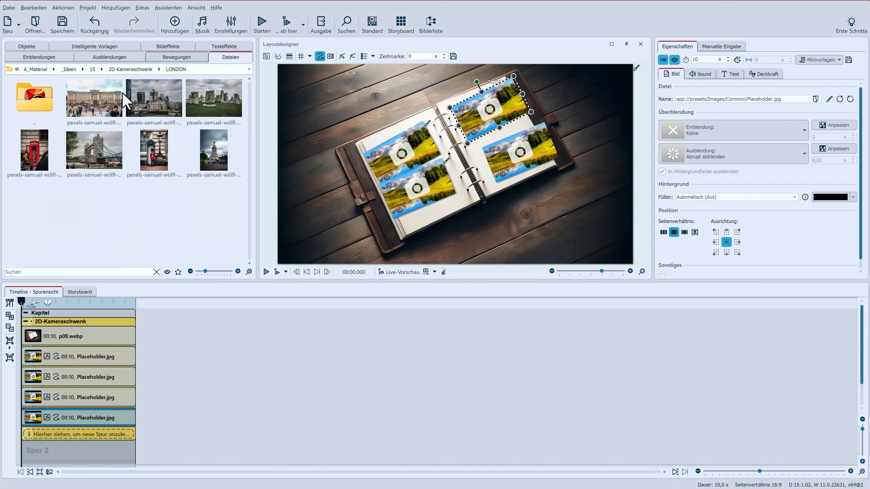
left_click_drag(96, 103, 68, 358)
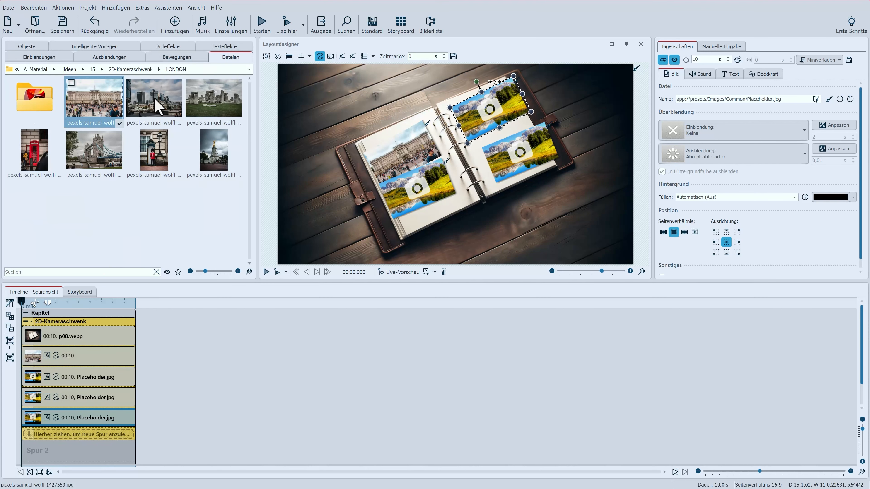
left_click_drag(154, 101, 62, 379)
left_click_drag(209, 95, 64, 398)
left_click(103, 158)
left_click_drag(103, 158, 58, 414)
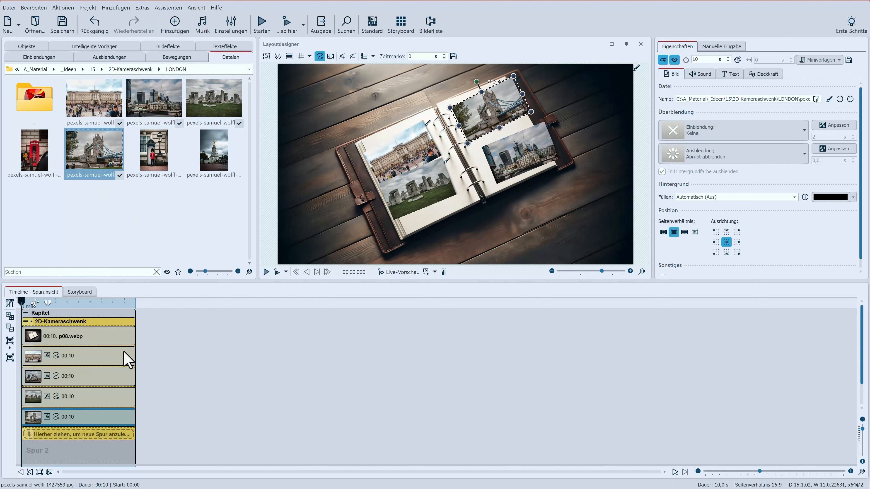
Preview the camera pan and check each track's photo position on the album, from background p08.webp to the last track.
left_click(266, 273)
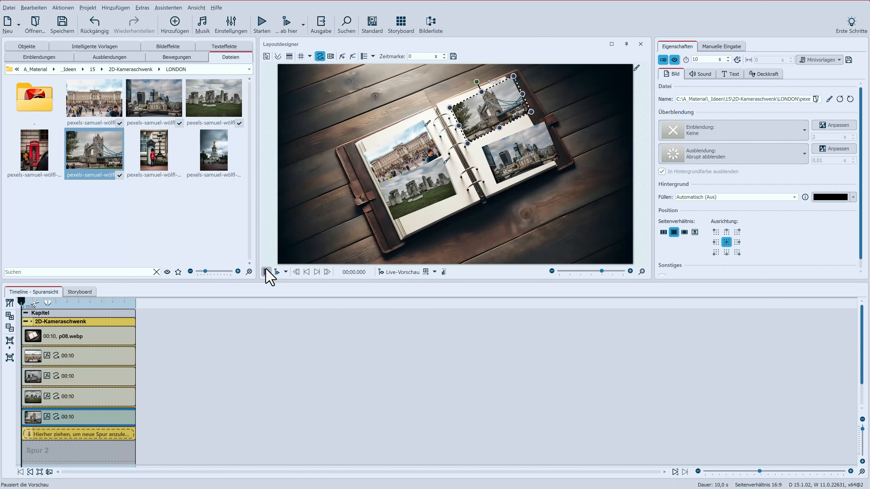
left_click(51, 337)
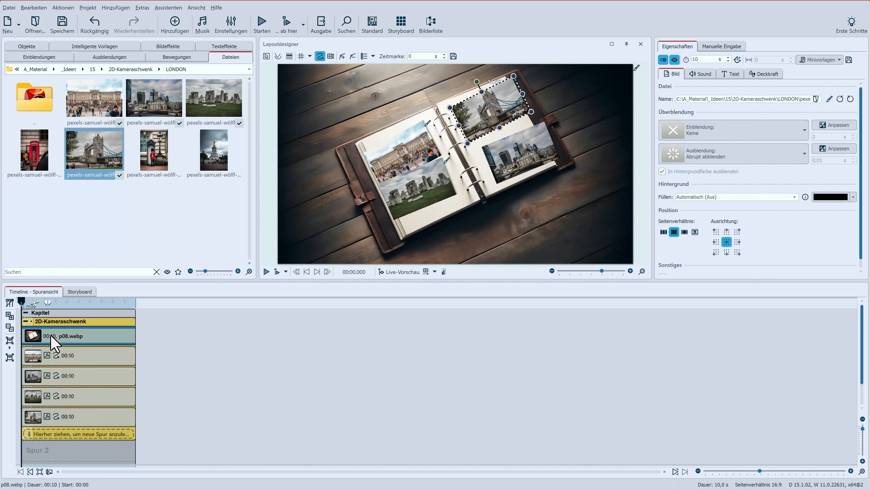
left_click(59, 360)
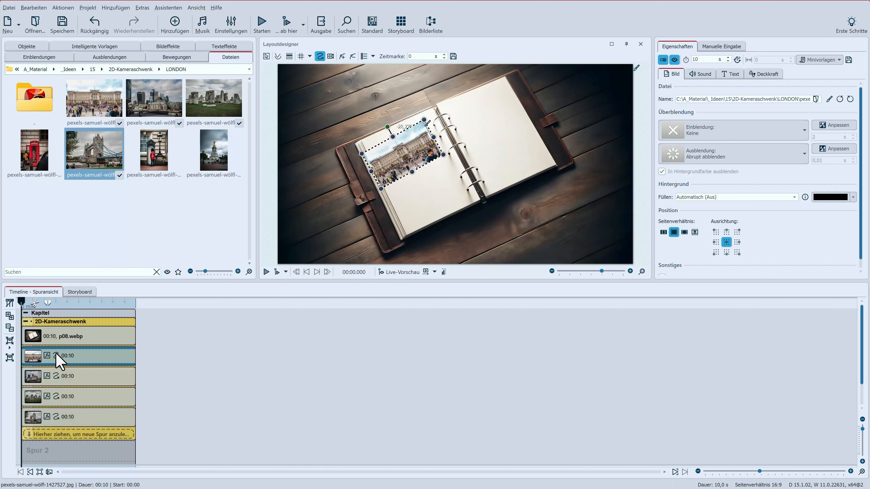
left_click(60, 376)
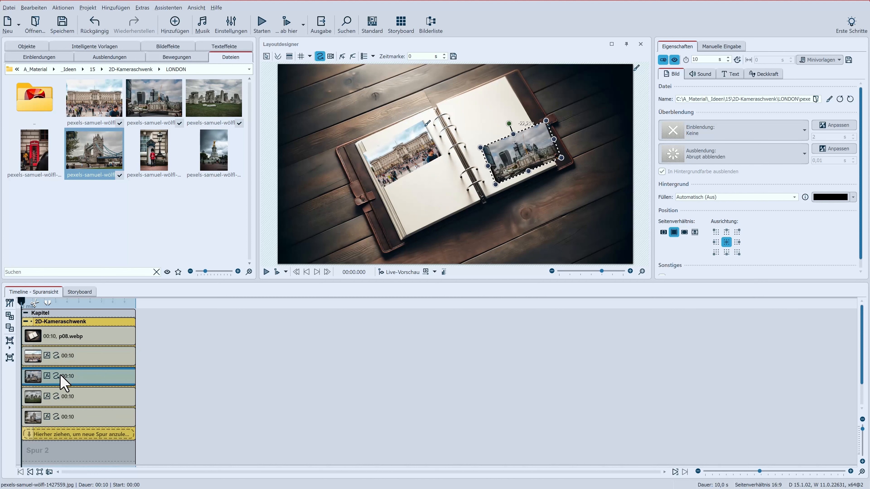
left_click(62, 395)
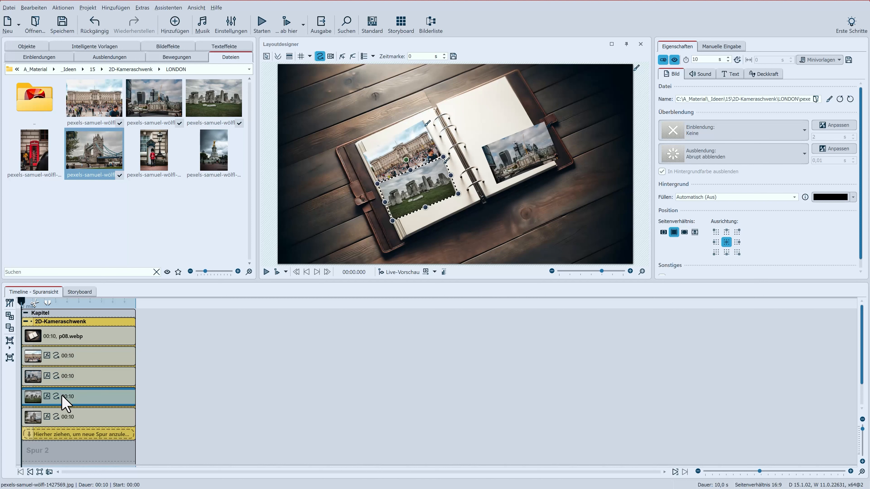
left_click(58, 419)
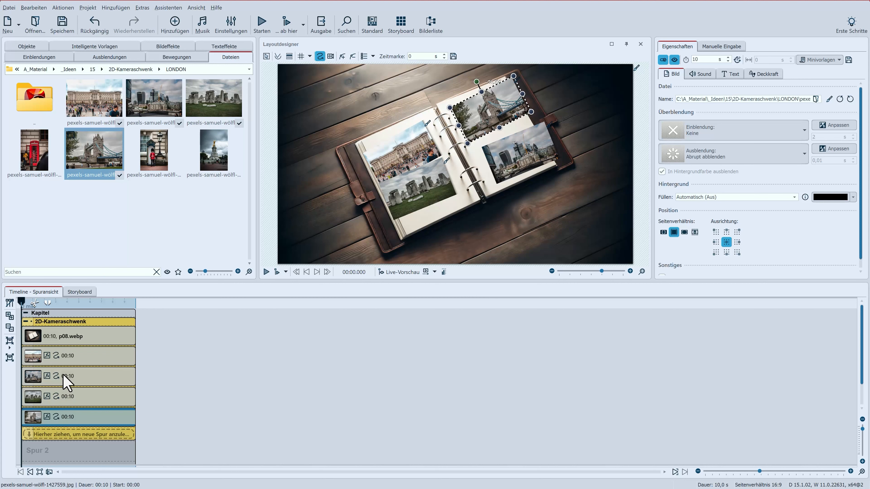
Move the city skyline photo to the last track of the camera pan and review the photo order.
left_click_drag(65, 384, 50, 431)
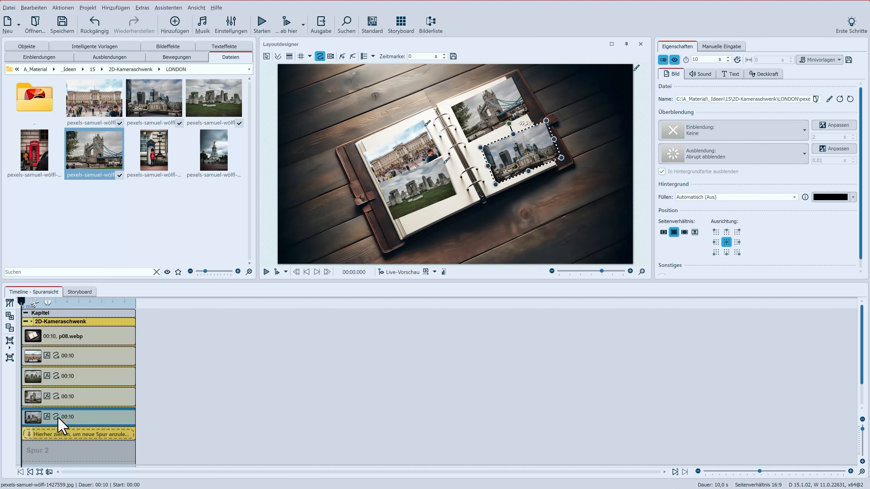
left_click(67, 358)
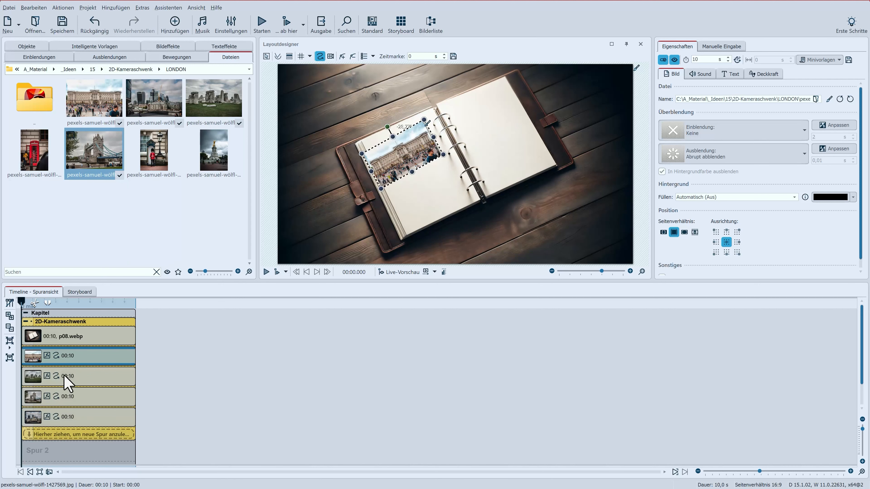
left_click(65, 379)
left_click(56, 403)
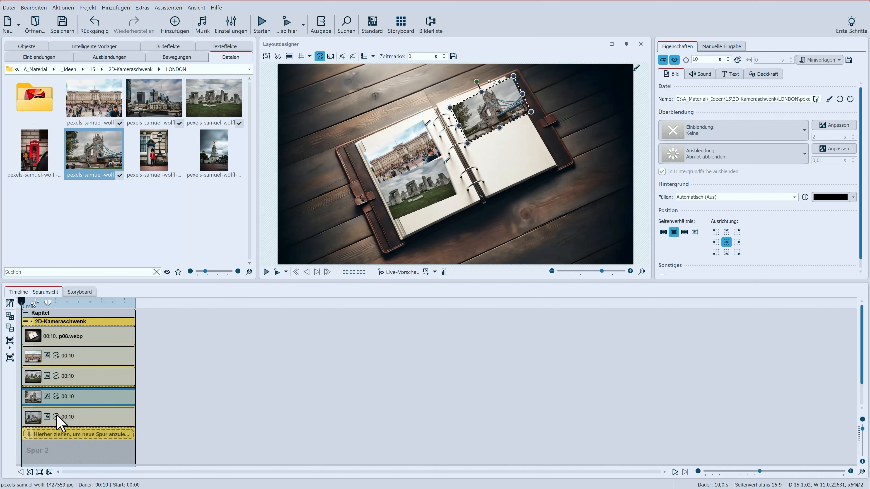
left_click(61, 425)
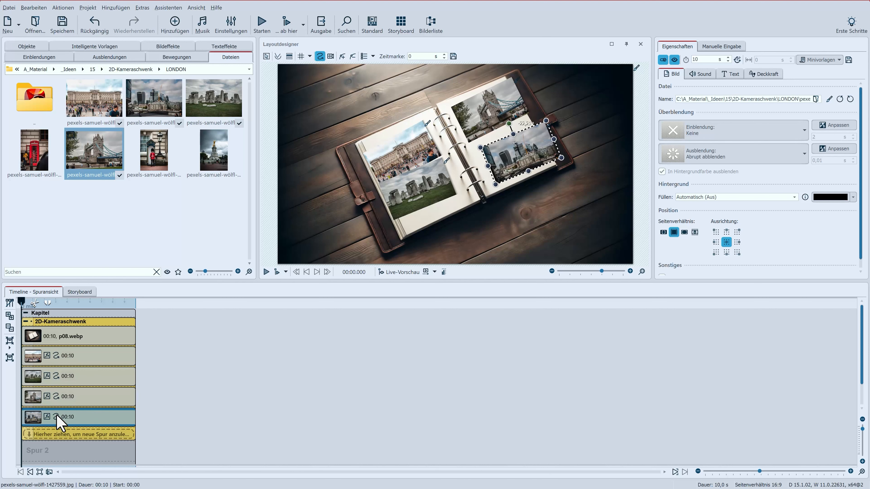
Look over the background image and 2D-Kameraschwenk settings, and duplicate the whole chapter behind the original.
left_click(79, 341)
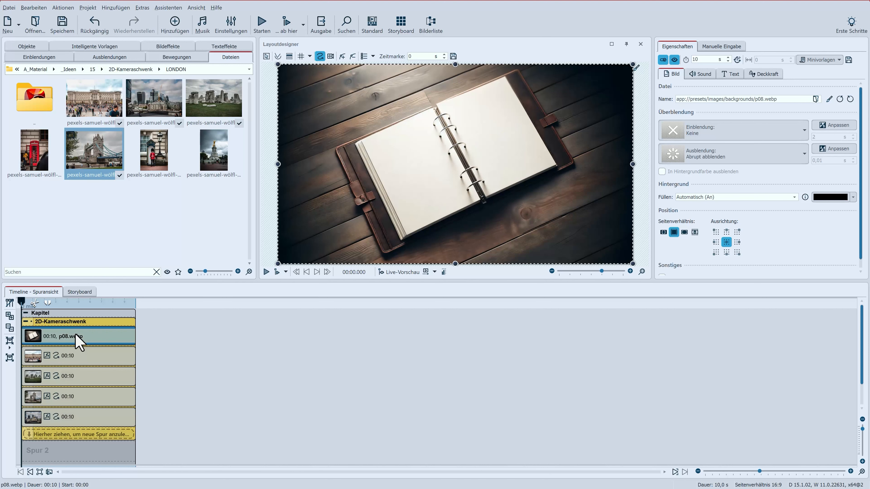
left_click(80, 323)
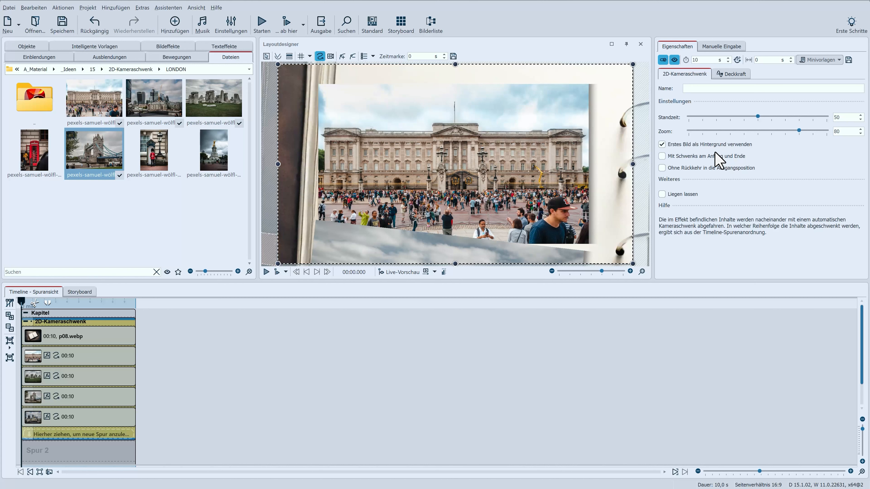
left_click(51, 314)
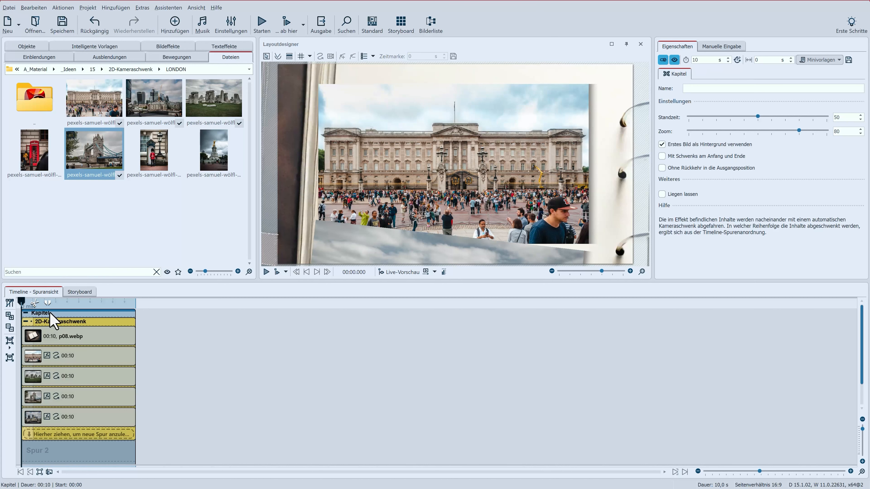
key("ctrl+v")
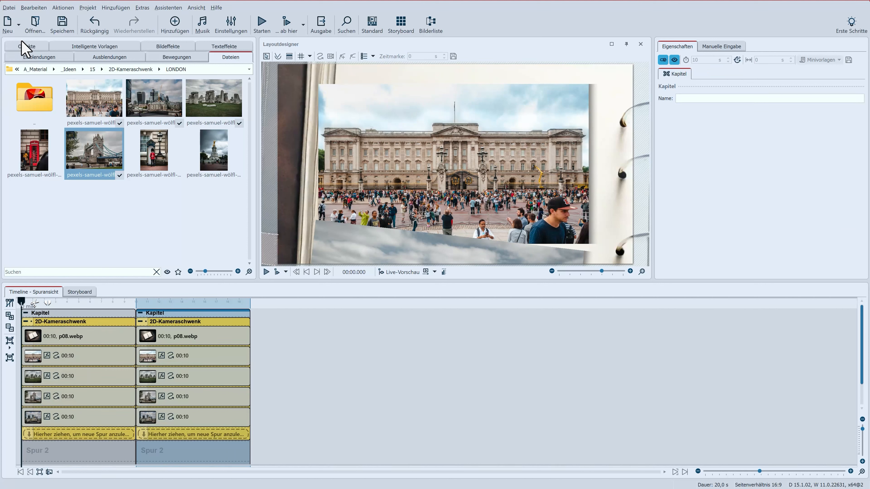
Insert the Wand 5 brick background as the first track of the first chapter's camera pan and delete p08.webp there.
left_click(24, 49)
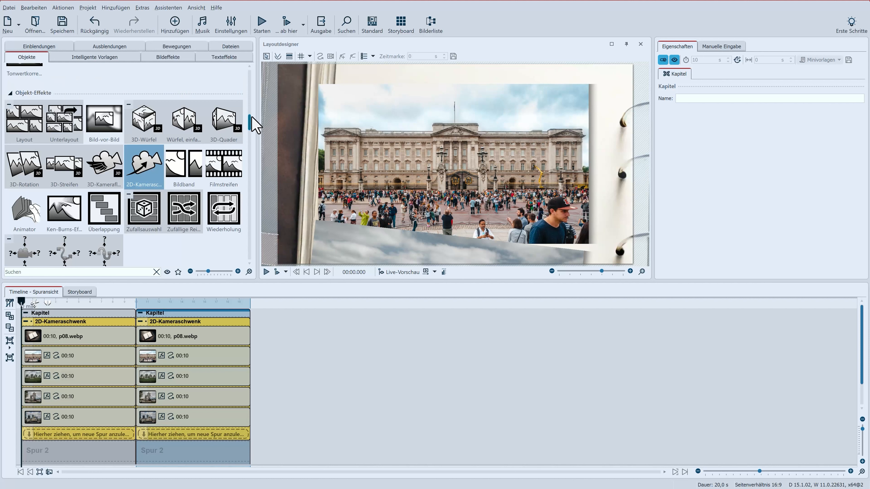
left_click_drag(250, 120, 65, 331)
scroll(246, 194, "down", 10)
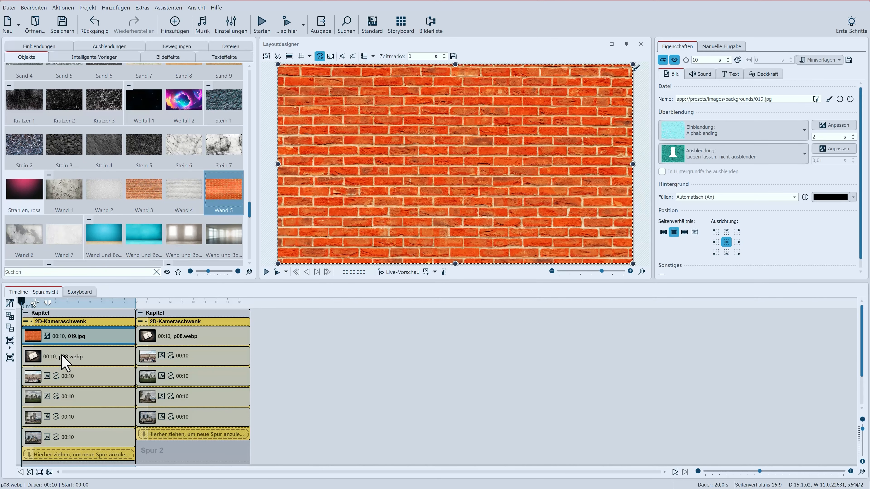
left_click(67, 359)
key("Delete")
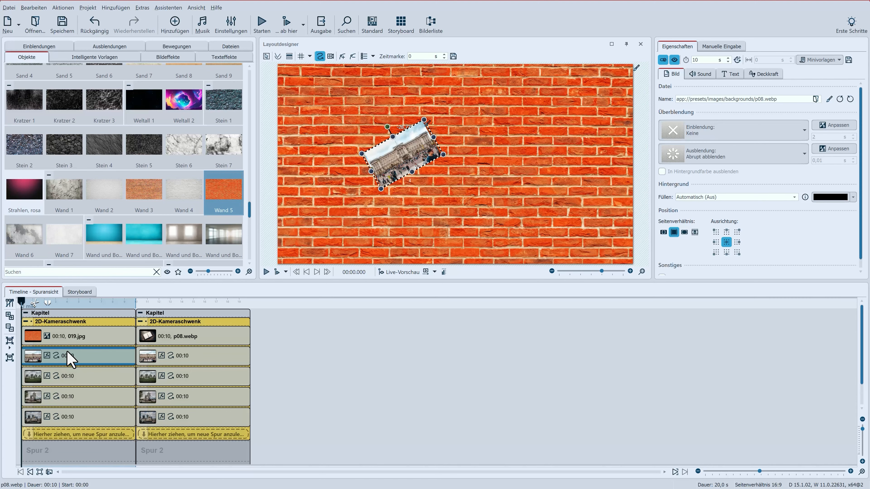
Enlarge the Buckingham Palace photo on the wall's upper left with less tilt, and straighten and enlarge the Stonehenge photo below it.
left_click(391, 128)
left_click_drag(389, 125, 334, 122)
left_click_drag(405, 142, 366, 119)
left_click(74, 377)
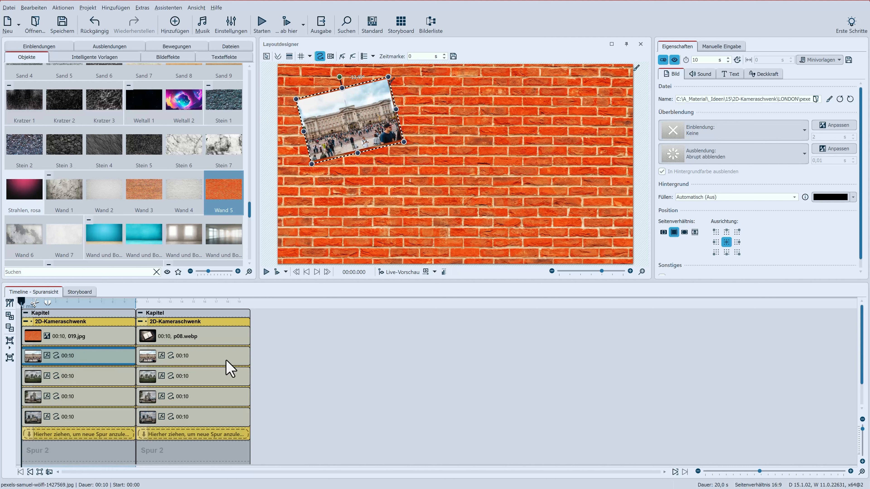
left_click_drag(441, 157, 376, 152)
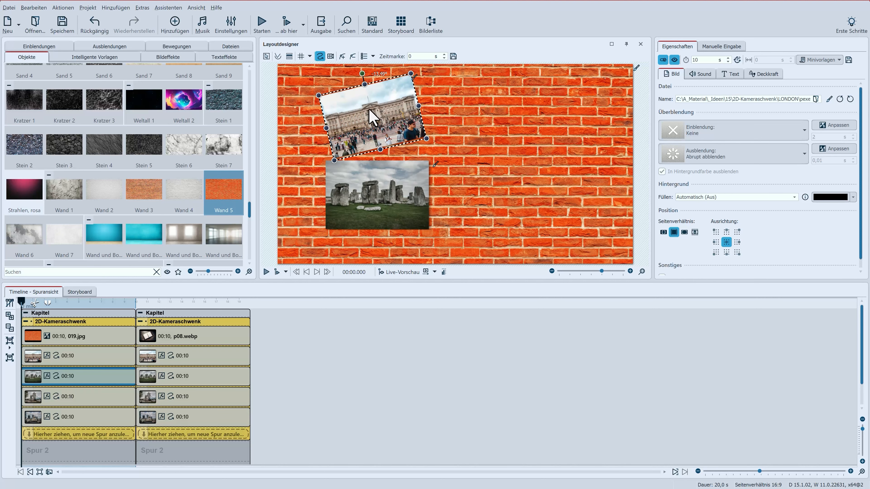
Straighten and enlarge the Tower Bridge and city skyline photos on the right half of the brick wall.
left_click(103, 399)
left_click_drag(477, 81, 490, 81)
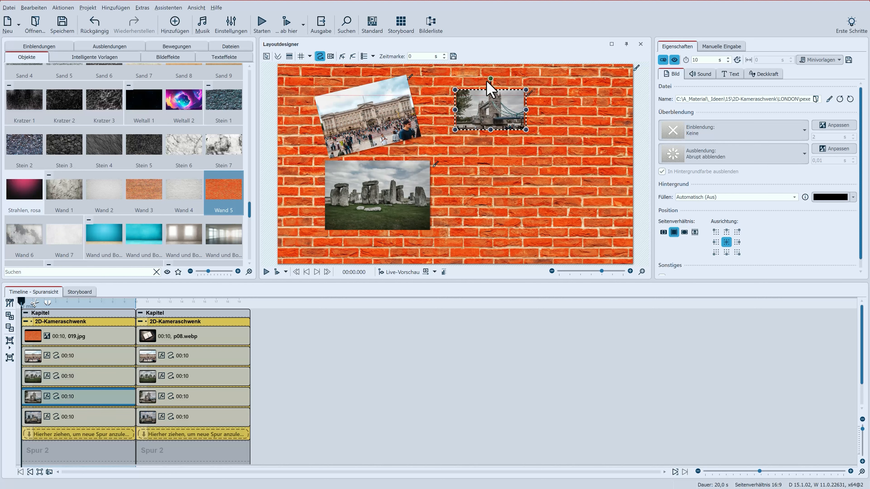
left_click_drag(526, 130, 528, 163)
left_click(116, 418)
left_click_drag(550, 220, 563, 237)
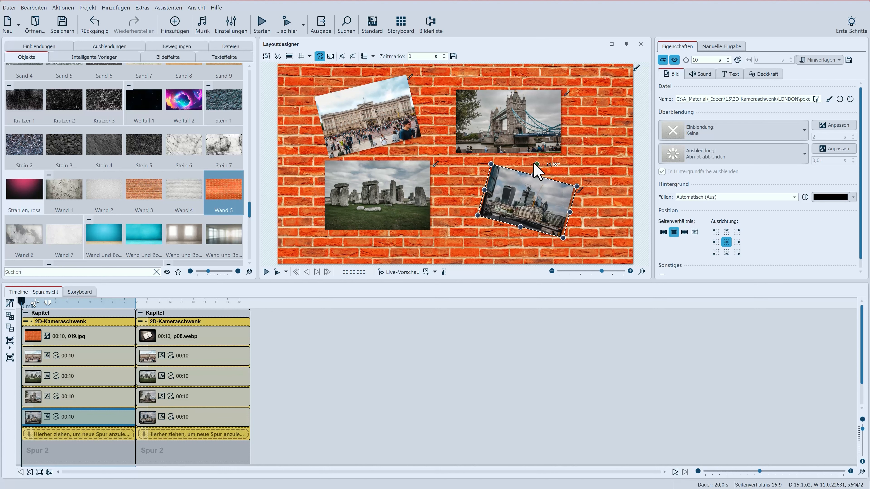
left_click_drag(536, 165, 529, 164)
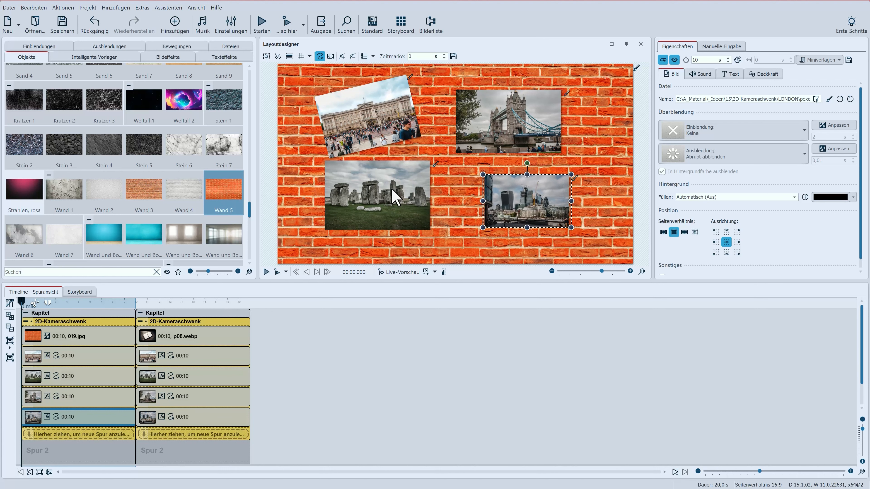
Preview the rearranged camera pan and set the fade-in of brick background 019.jpg to Keine.
left_click(265, 272)
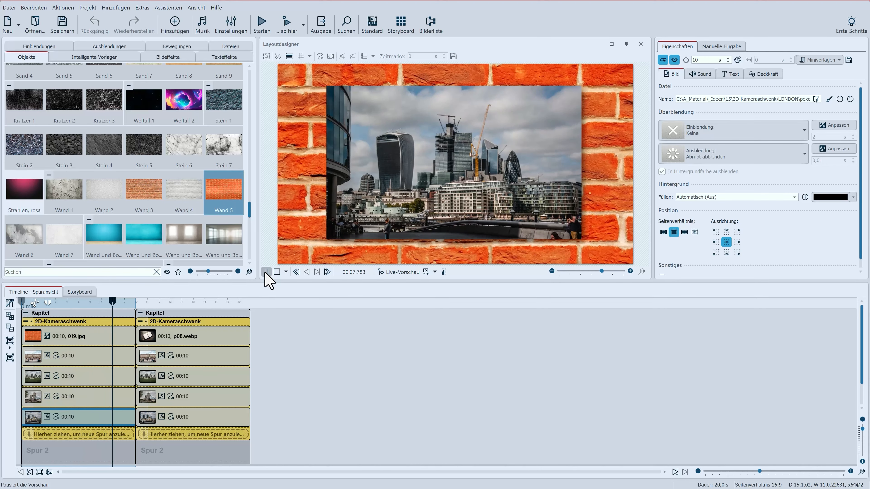
left_click(277, 272)
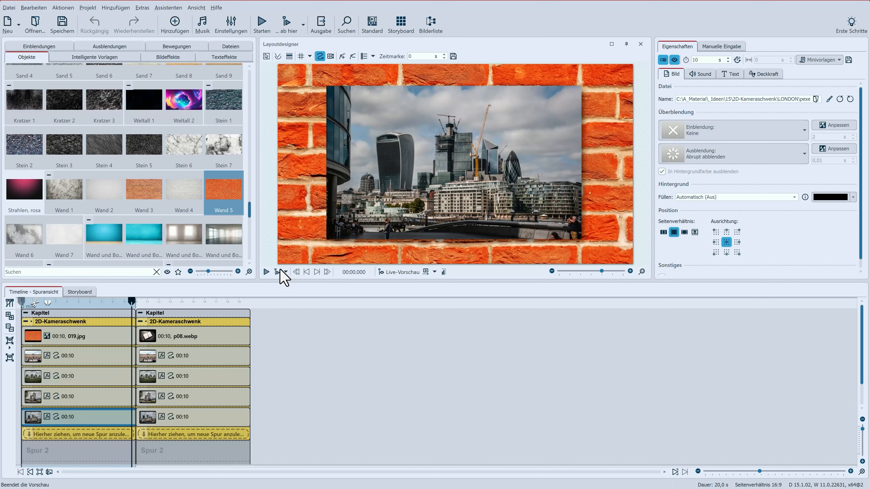
left_click(86, 337)
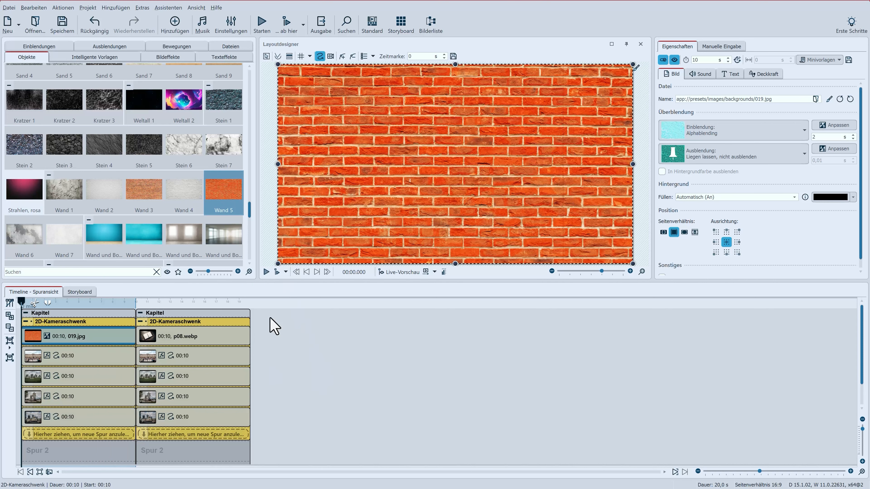
left_click(719, 138)
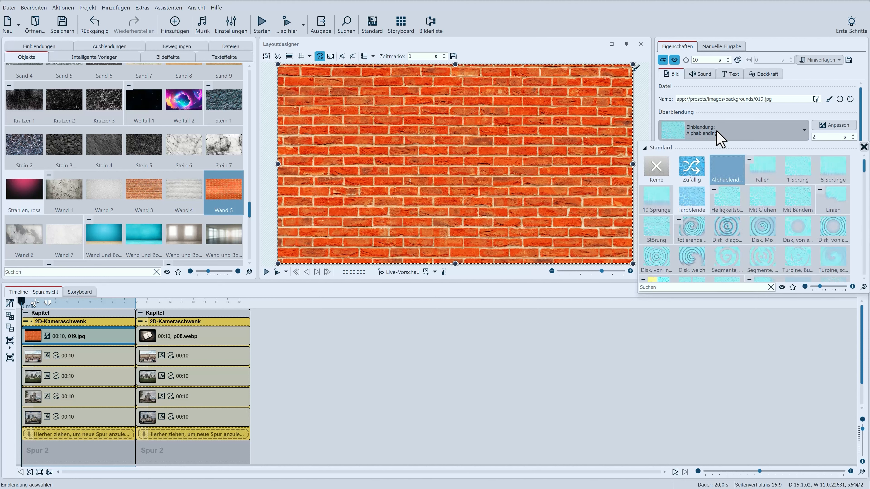
left_click(659, 171)
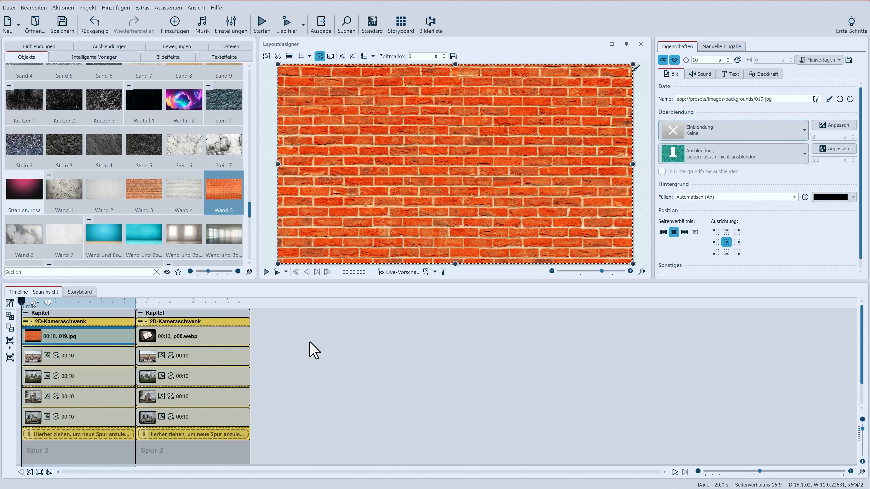
Check the first chapter's camera pan at its start with the live preview switched on temporarily.
left_click(64, 323)
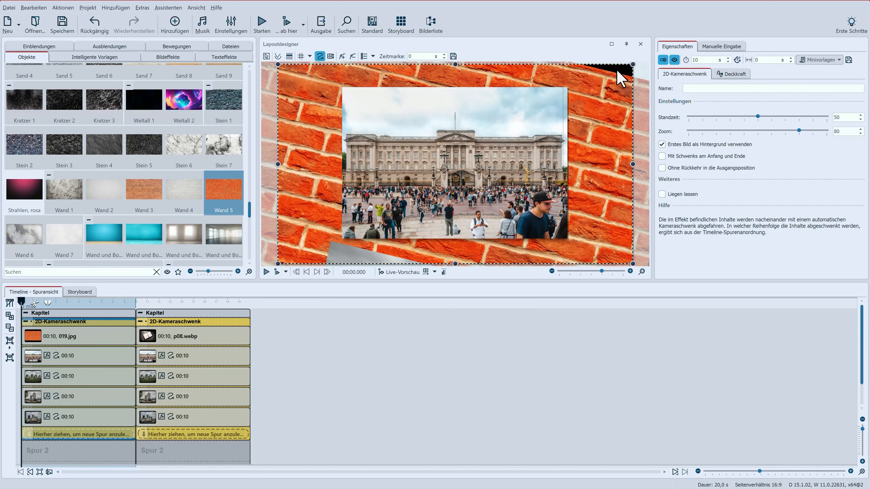
left_click(399, 272)
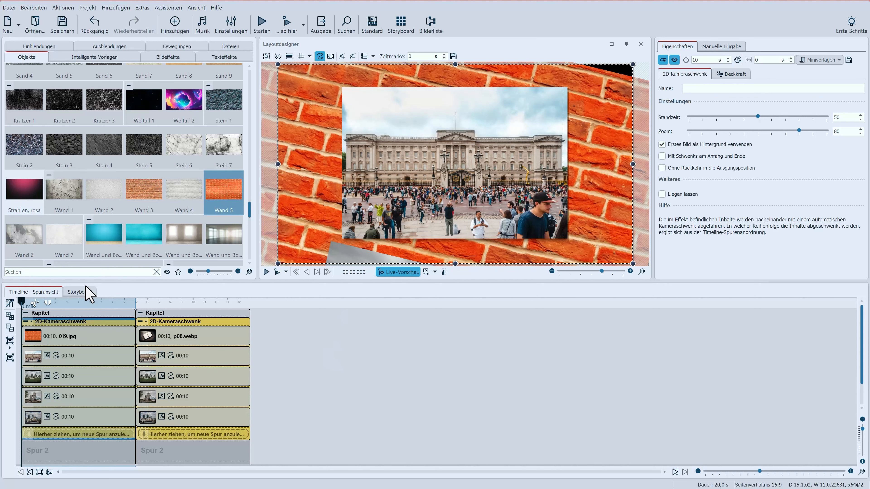
mouse_move(21, 301)
left_mouse_down()
mouse_move(73, 314)
mouse_move(17, 316)
left_mouse_up()
left_click(398, 272)
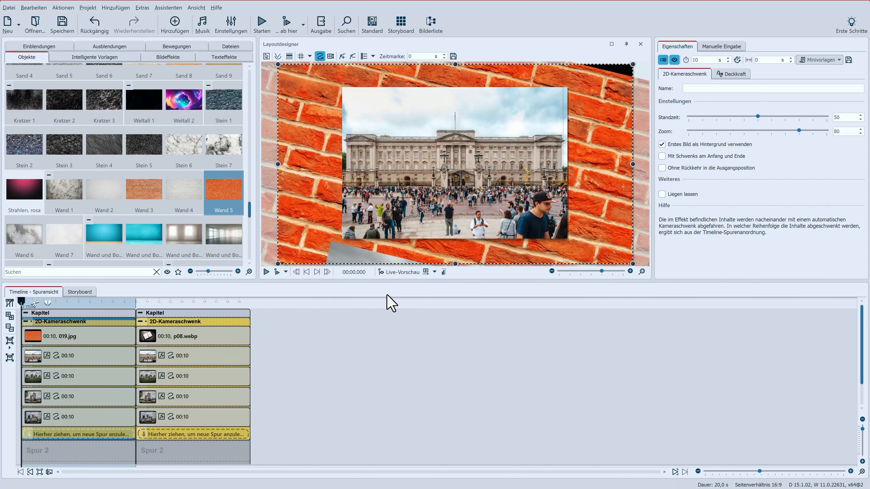
Set the fill colour of background 019.jpg to an orange-red sampled from its bricks, and preview the camera pan.
left_click(84, 346)
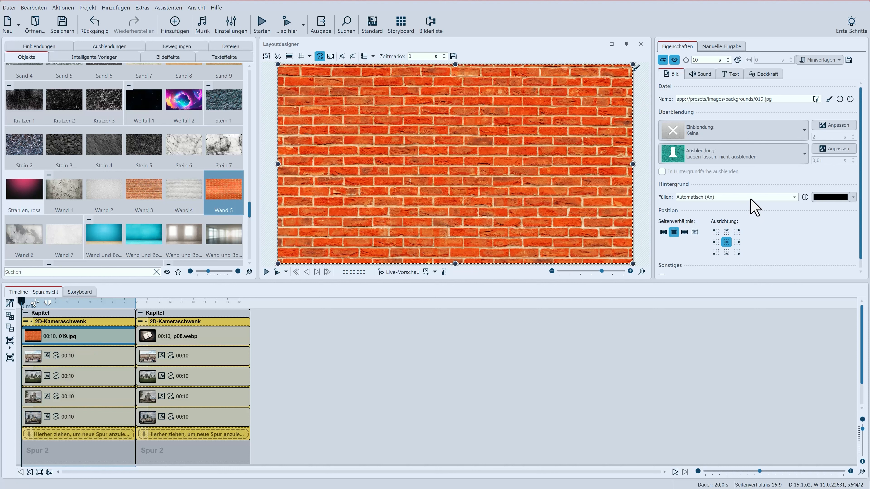
left_click(824, 198)
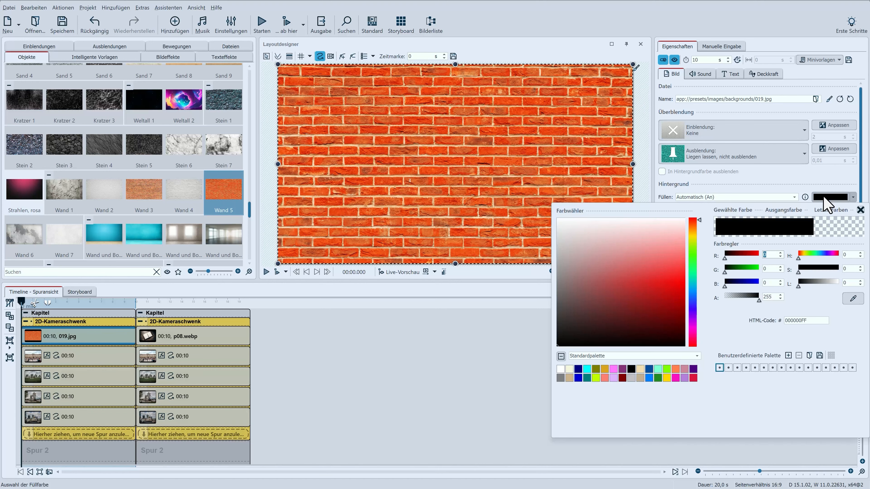
left_click(853, 299)
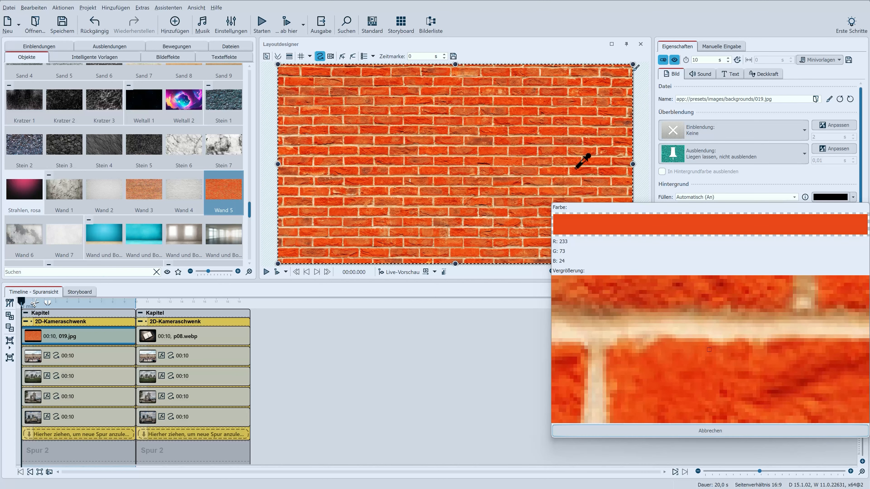
left_click(576, 160)
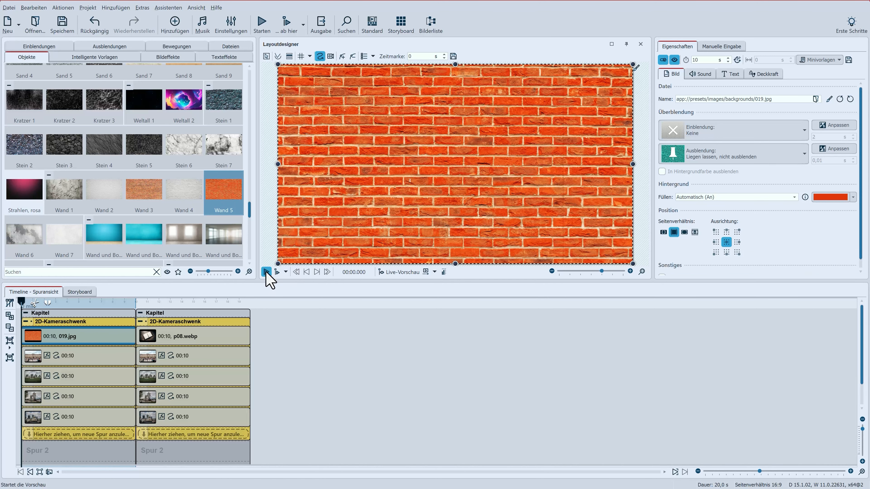
left_click(266, 272)
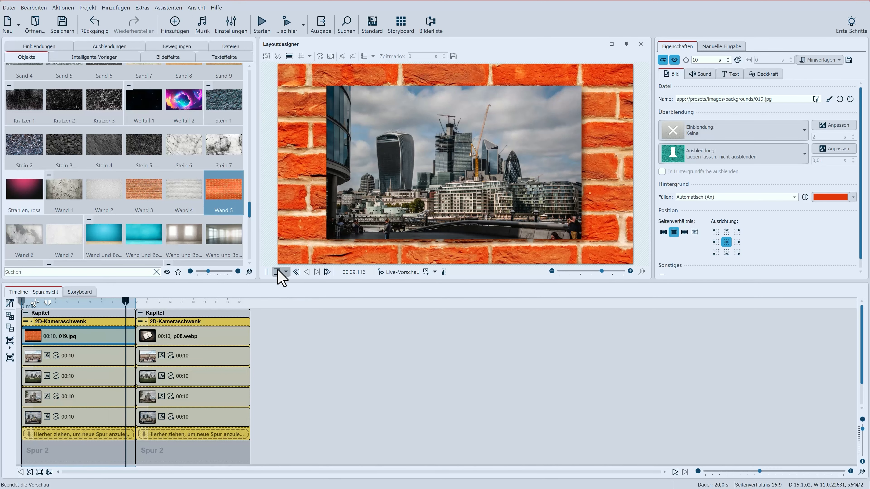
left_click(277, 272)
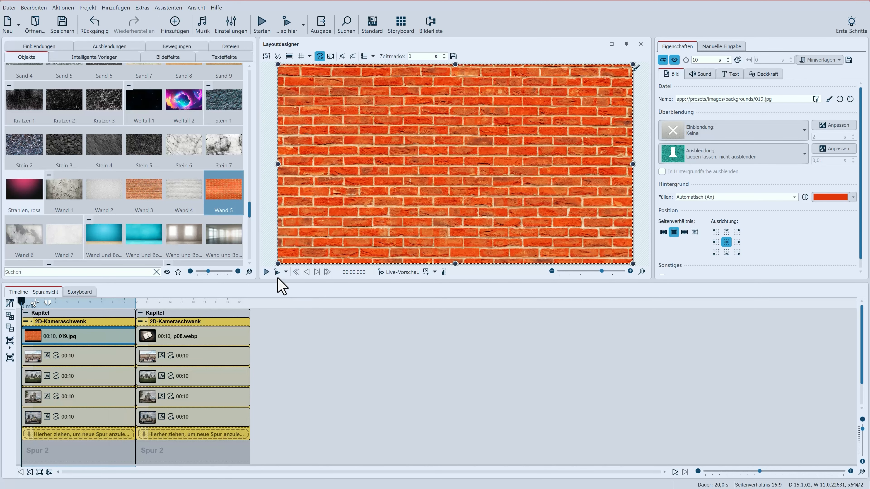
Enlarge background 019.jpg in the layout so it extends past the frame on all sides, and preview the pan.
left_click(551, 271)
left_click(551, 272)
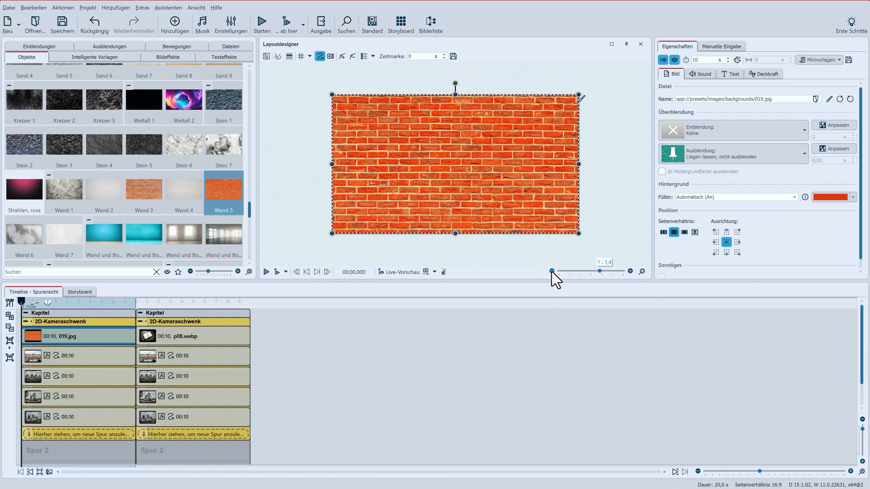
left_click(552, 271)
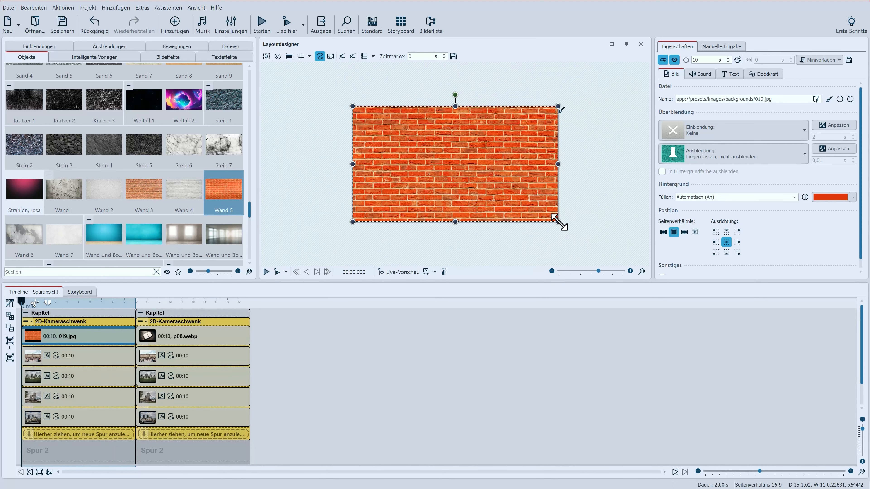
left_click_drag(559, 223, 597, 262)
left_click_drag(515, 204, 456, 190)
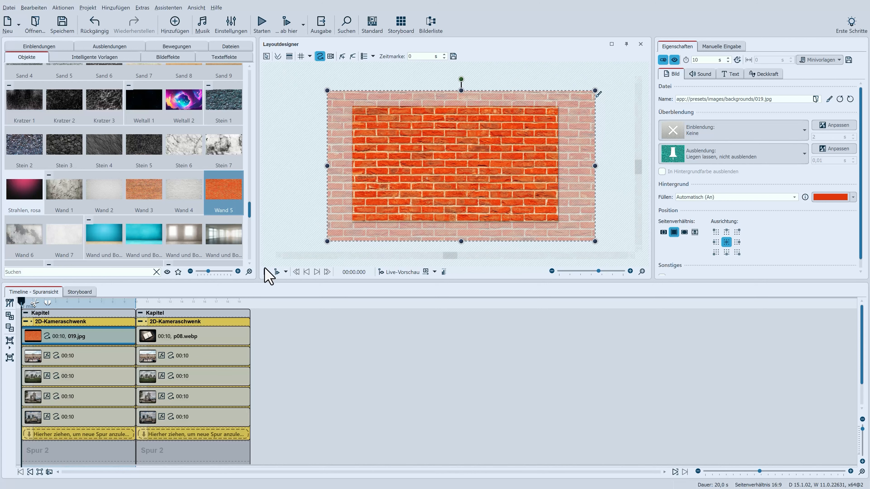
left_click(265, 272)
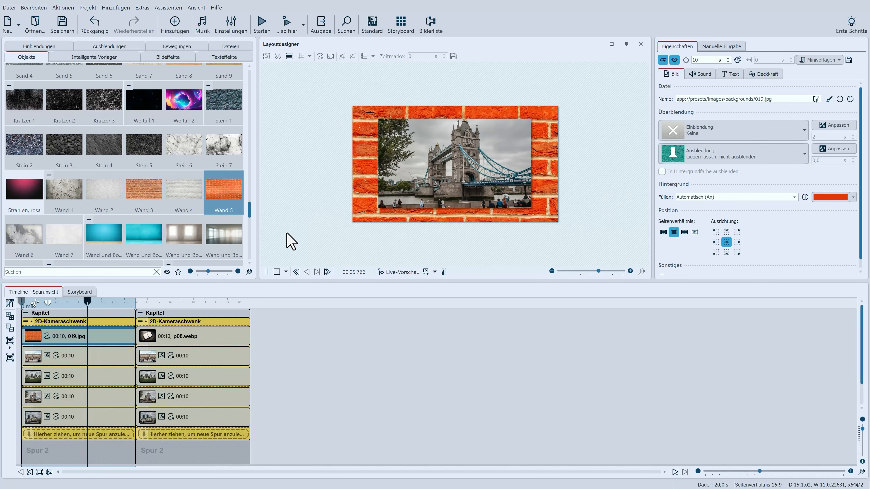
left_click(277, 272)
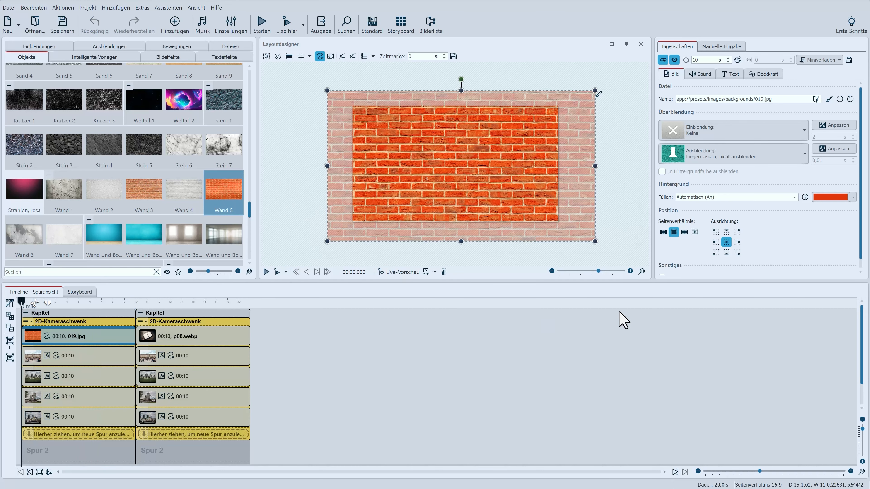
left_click(642, 272)
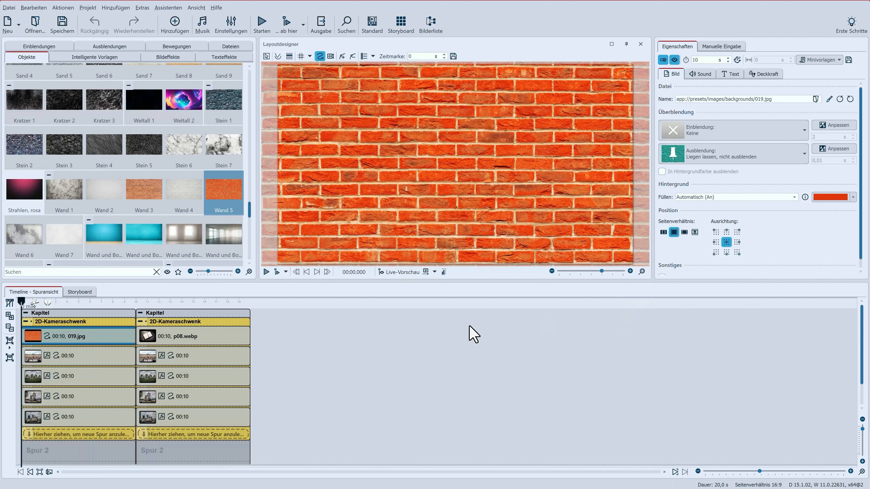
Remove the image effects from all four photos in the first chapter with Kein Bildeffekt.
left_click(67, 357)
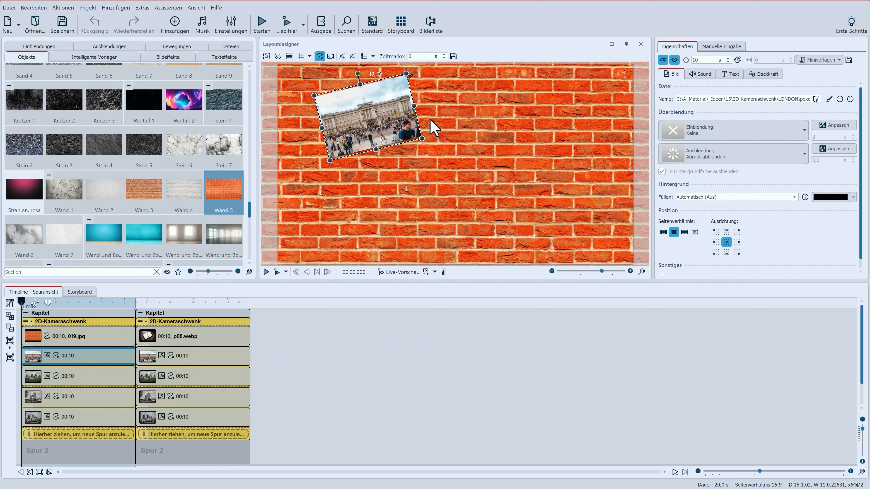
left_click(51, 412, "shift")
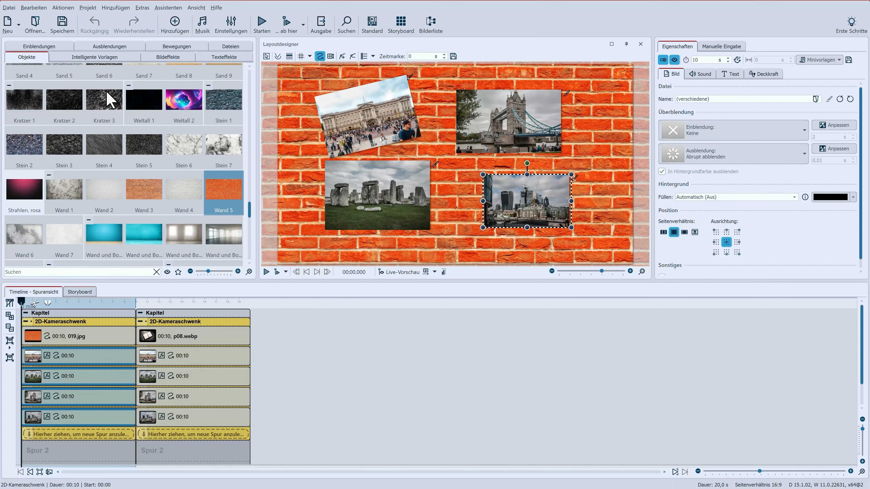
left_click(175, 58)
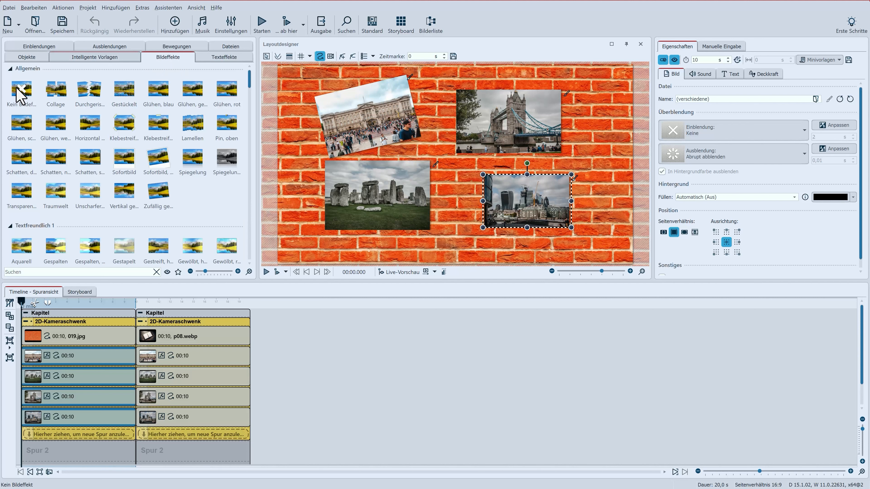
double_click(22, 96)
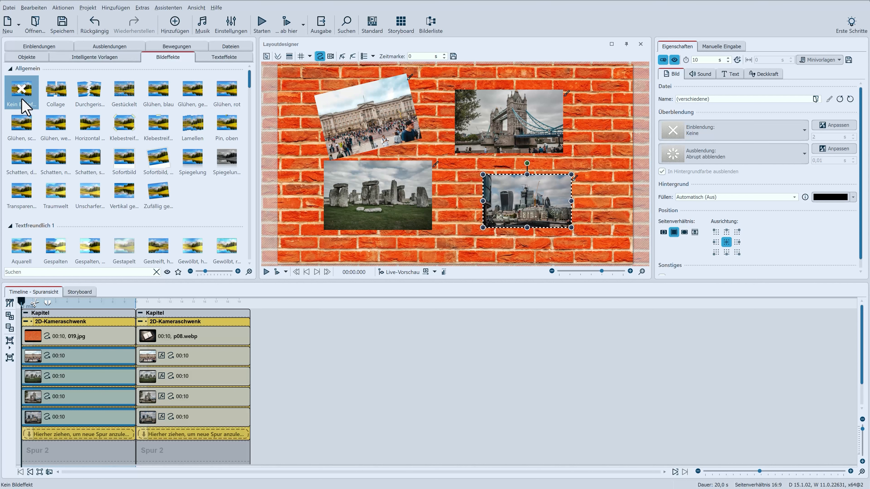
Duplicate the brick-wall chapter with its 2D-Kameraschwenk in the timeline.
left_click(55, 323)
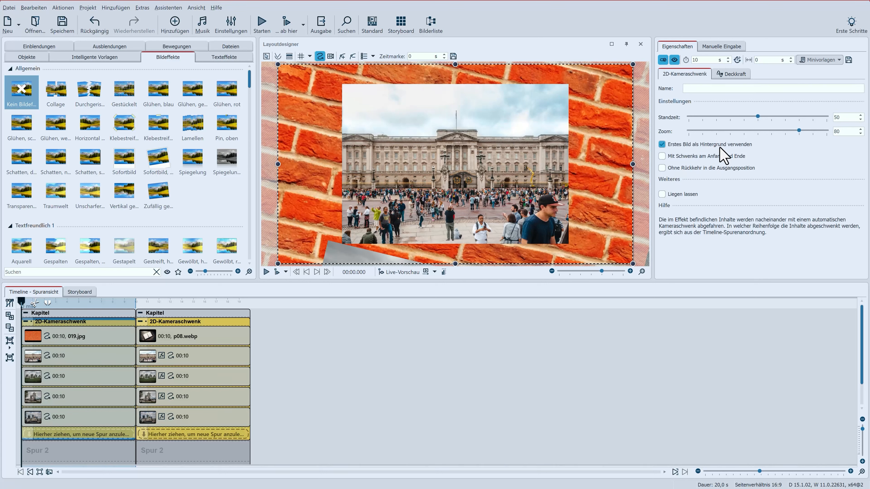
left_click(47, 313)
key("ctrl+v")
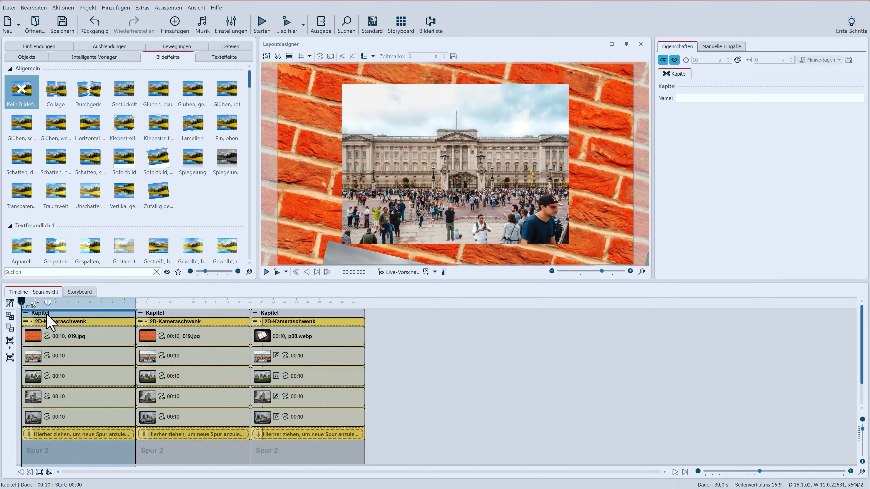
Delete background 019.jpg from the first chapter's camera pan and turn off Erstes Bild als Hintergrund verwenden.
left_click(47, 335)
key("Delete")
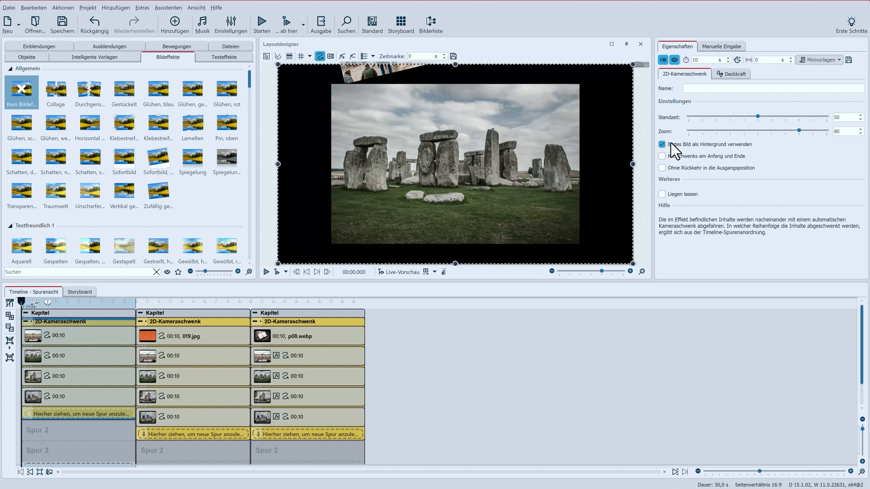
left_click(670, 145)
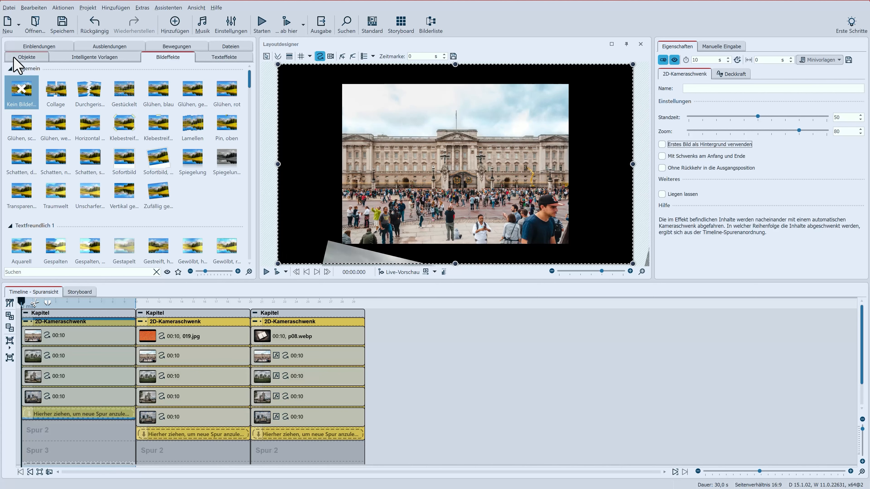
Place the Weltall 2 background above the first chapter's 2D-Kameraschwenk and set its fade-in to Keine.
left_click(25, 57)
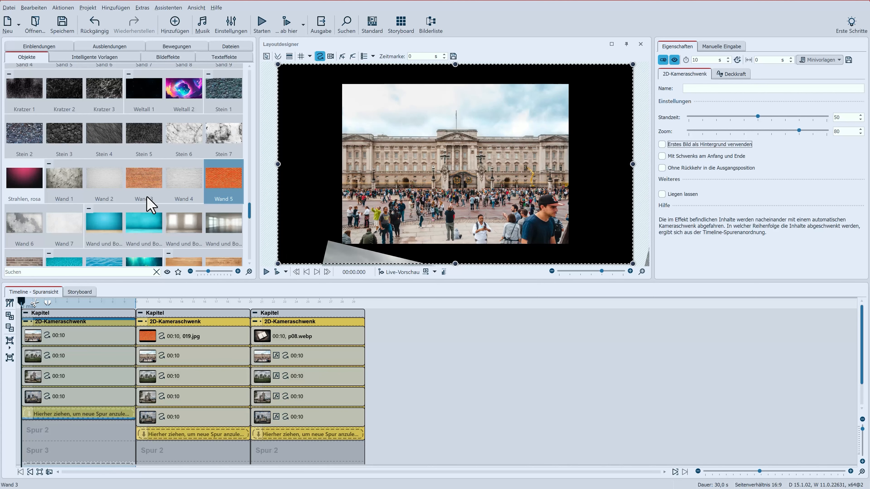
left_click_drag(182, 87, 136, 328)
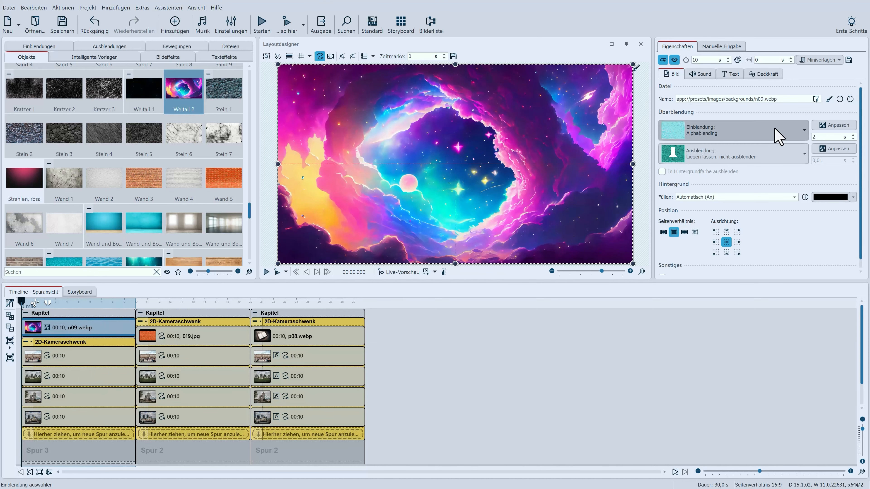
left_click(777, 135)
left_click(656, 170)
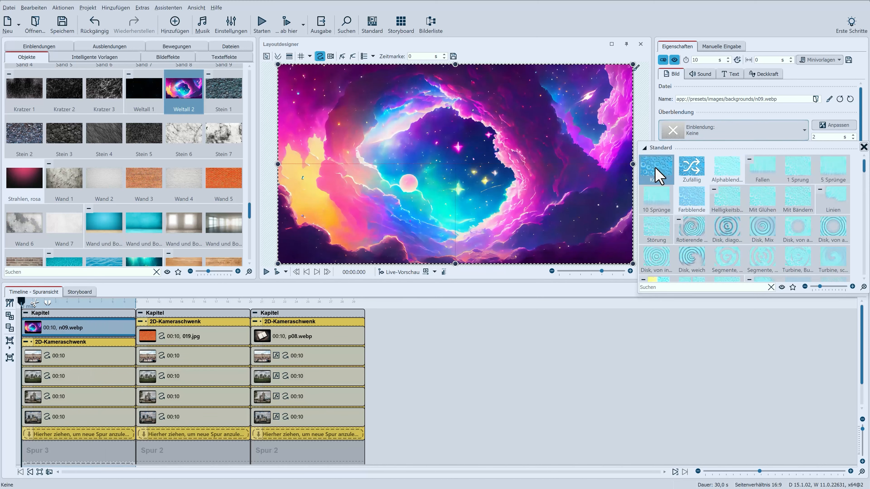
left_click(715, 124)
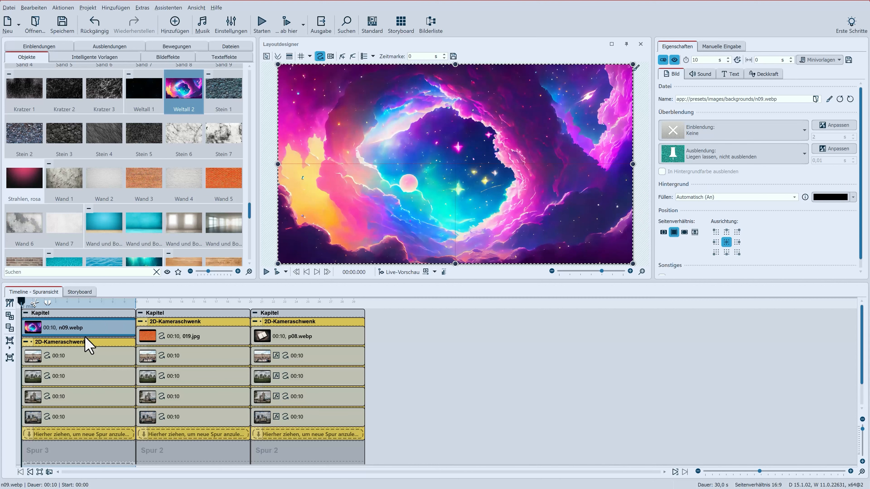
Preview the first chapter's camera pan over the static space background.
left_click(79, 342)
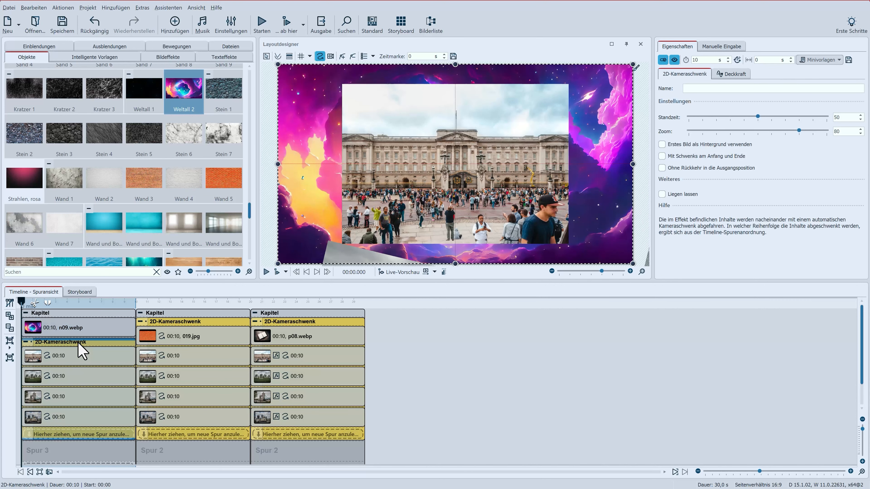
left_click(266, 272)
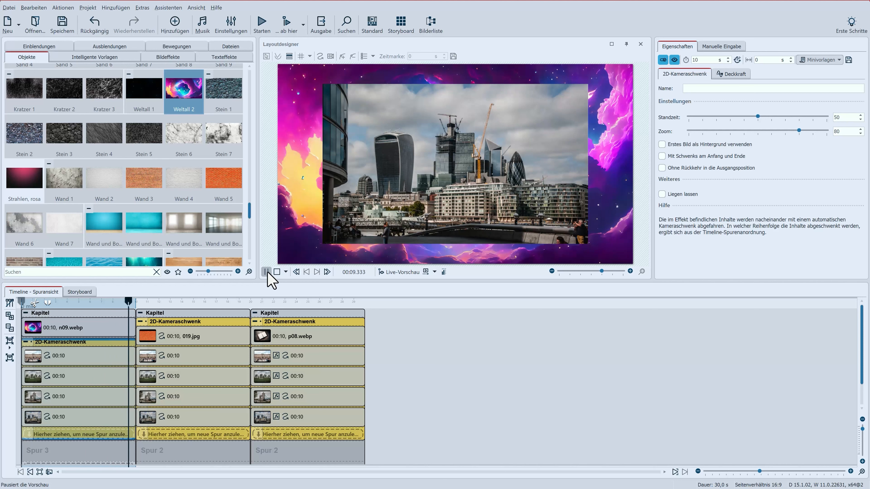
left_click(266, 272)
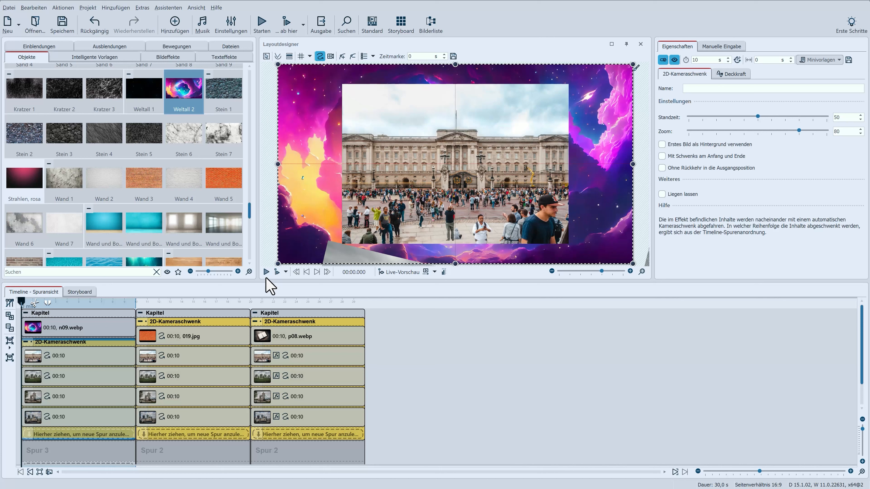
Delete the space-background and brick-wall chapters, and duplicate the remaining album chapter.
left_click(61, 315)
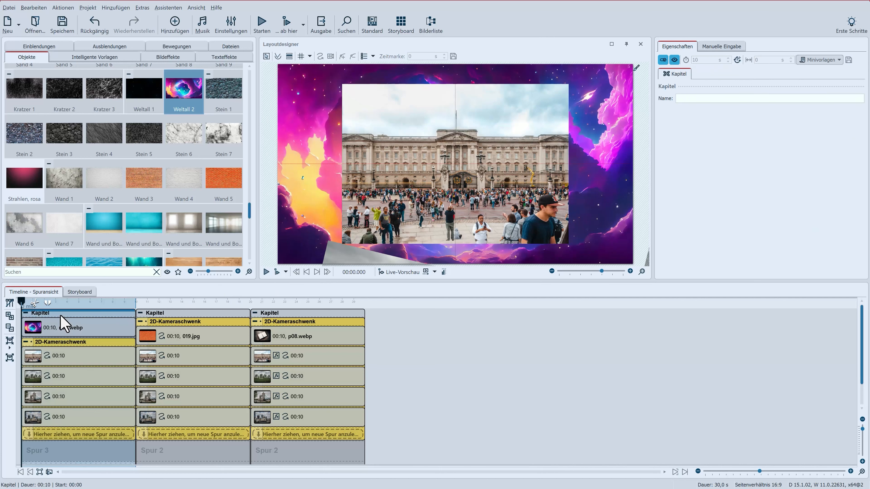
key("Delete")
key("Delete")
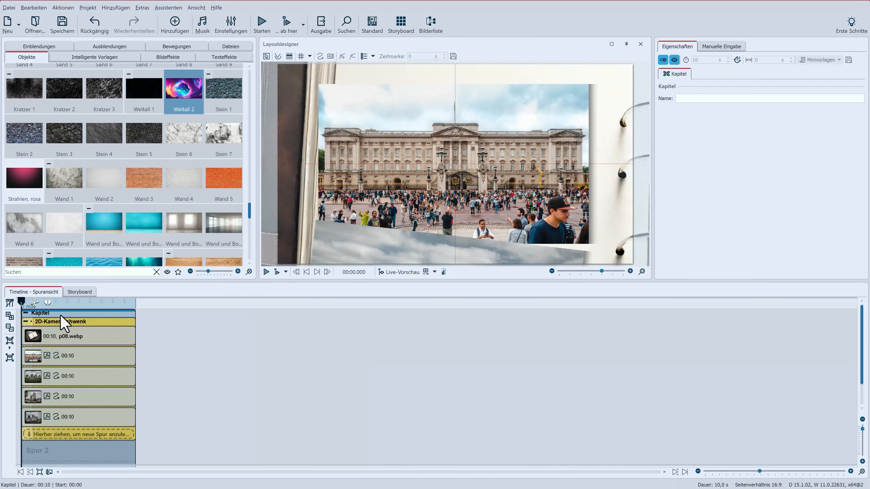
key("ctrl+d")
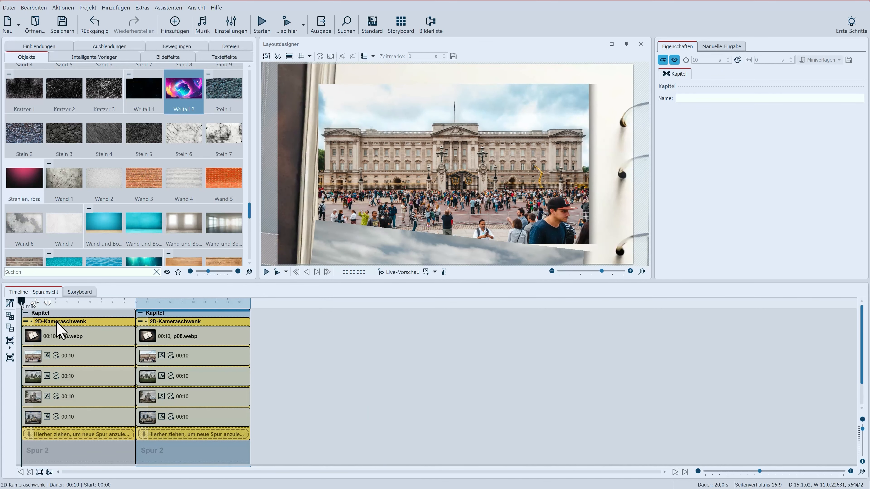
Apply Kein Bildeffekt to all four photos in the first album chapter.
left_click(62, 357)
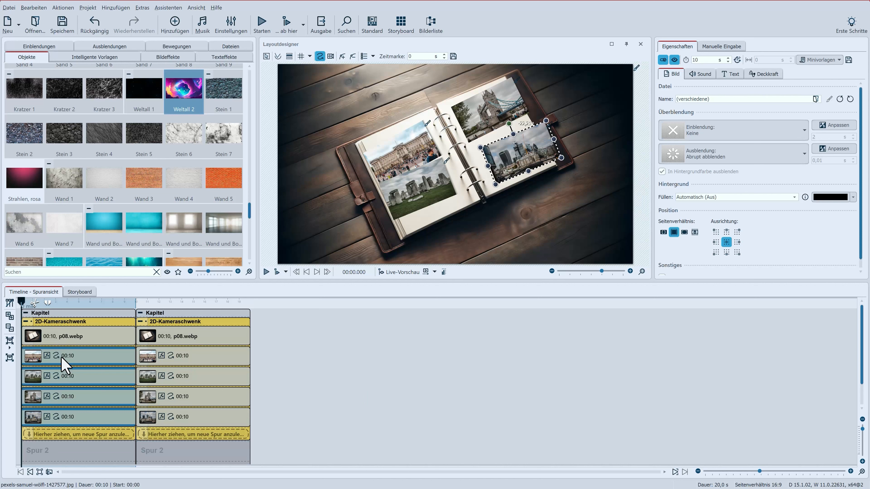
left_click(168, 56)
double_click(20, 88)
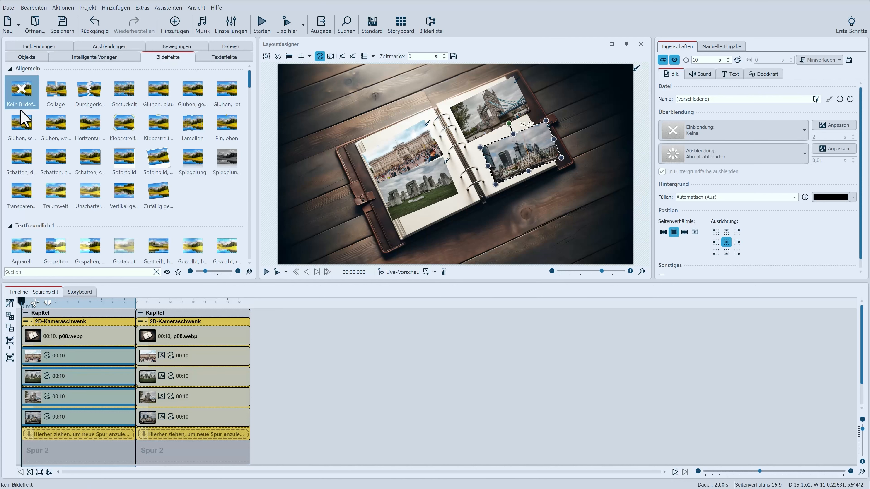
Delete the Stonehenge and city skyline photos from the first album chapter's camera pan.
left_click(51, 377)
key("Delete")
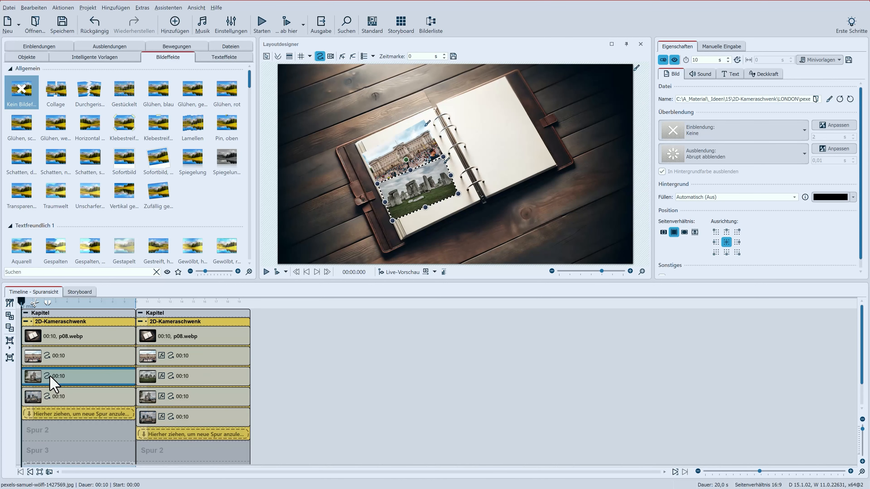
left_click(52, 398)
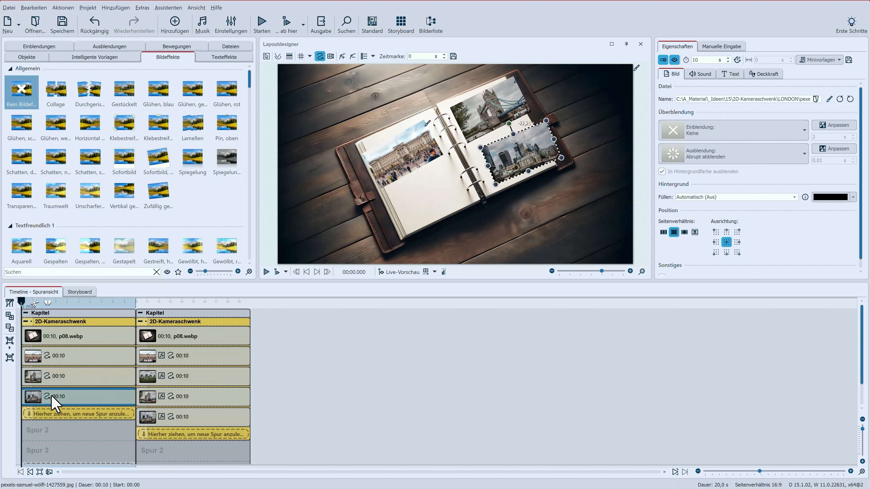
key("Delete")
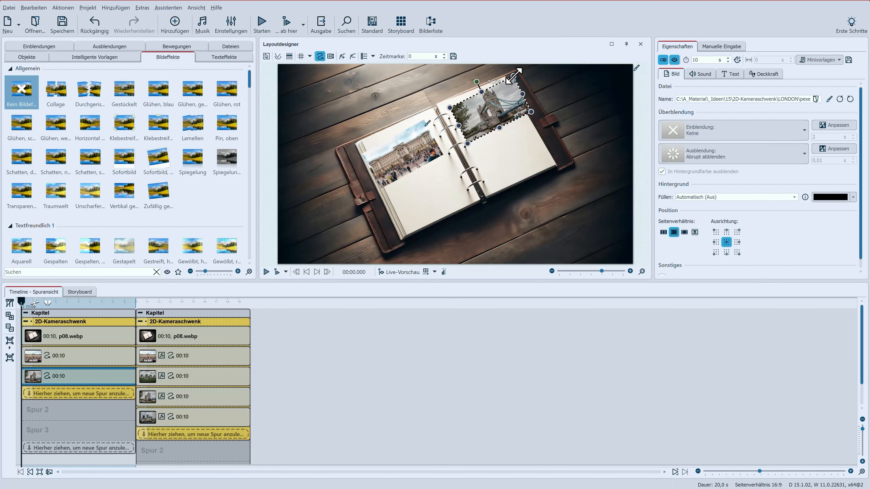
Shrink the Tower Bridge and Buckingham Palace photos slightly and reposition them near the upper edges of the two album pages.
left_click_drag(514, 75, 502, 87)
left_click_drag(478, 123, 485, 124)
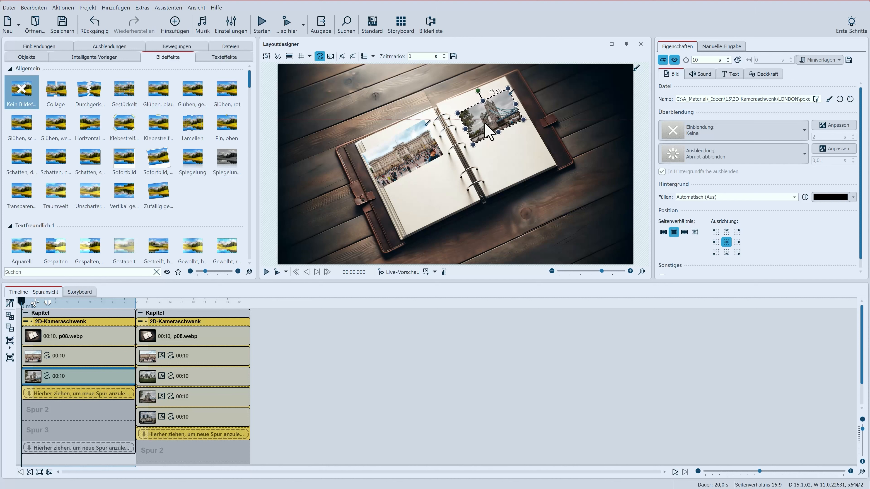
left_click(402, 159)
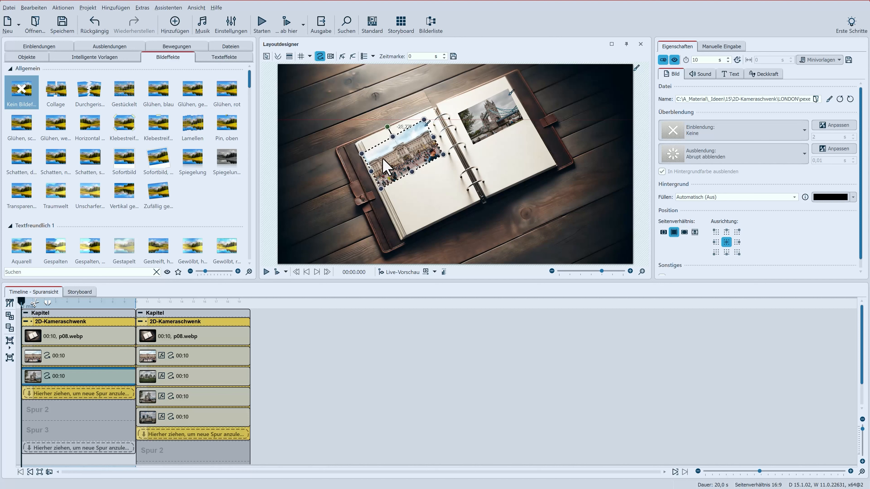
left_click_drag(361, 154, 371, 156)
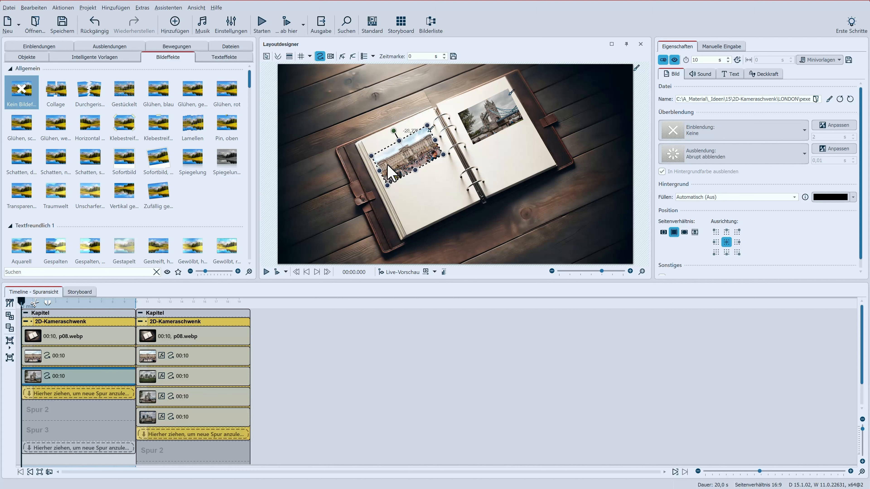
Search the objects for "smi" and add Emoji 1 to the first chapter's camera pan below the Tower Bridge photo.
left_click(22, 57)
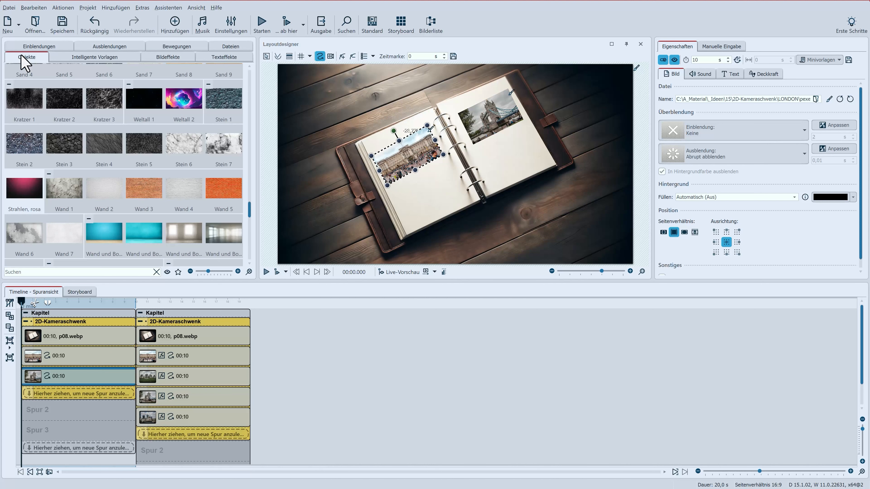
left_click(40, 272)
type("smi")
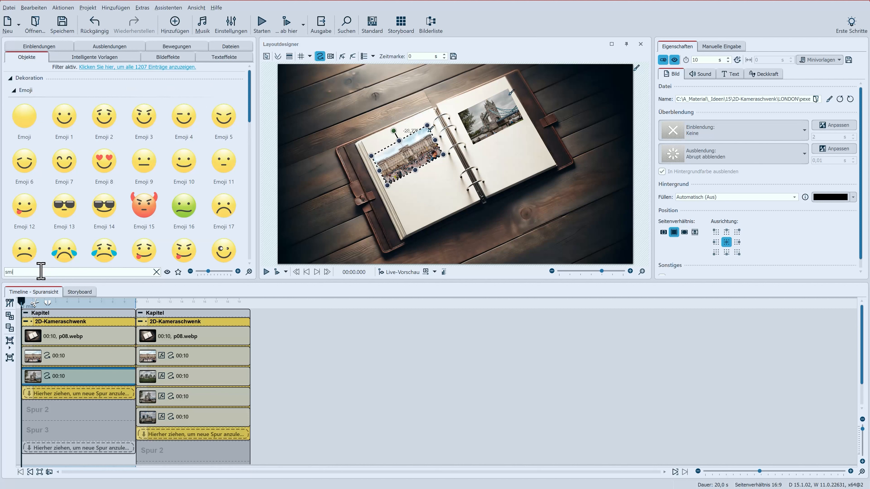
mouse_move(64, 117)
left_mouse_down()
mouse_move(64, 371)
mouse_move(48, 394)
left_mouse_up()
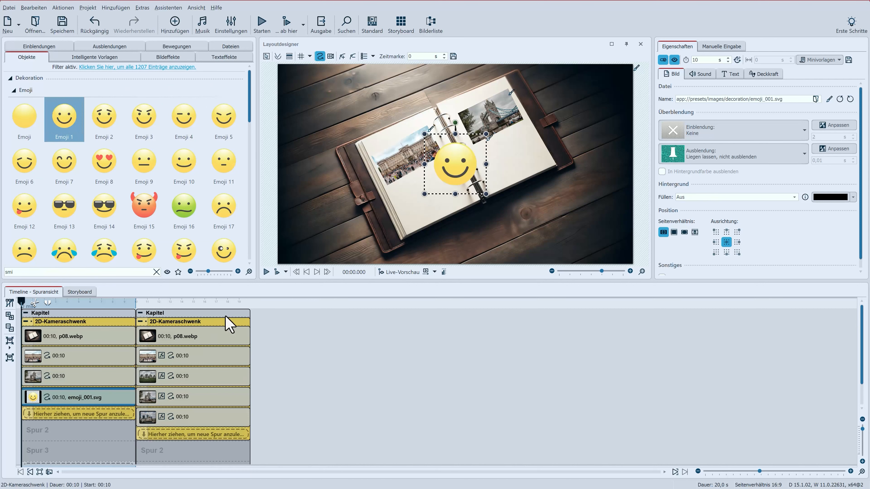
Shrink and tilt the emoji over the palace photo's lower right corner, and preview the camera pan.
left_click_drag(425, 194, 446, 174)
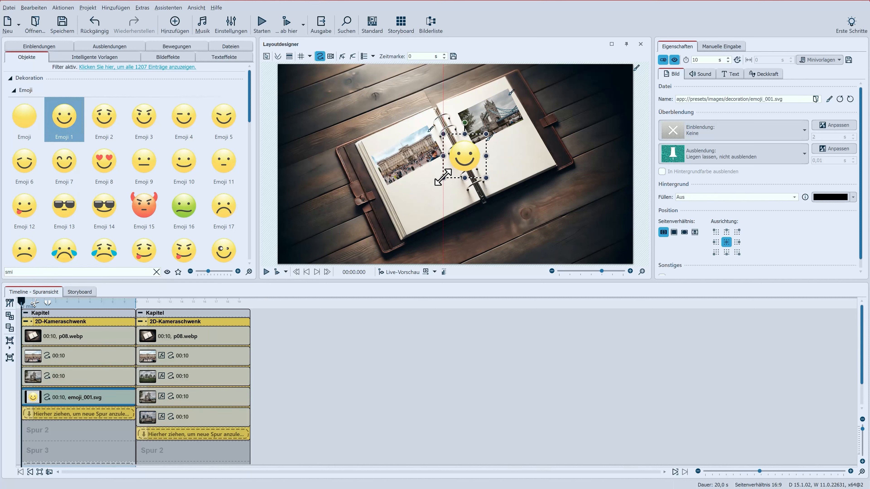
left_click_drag(486, 134, 437, 161)
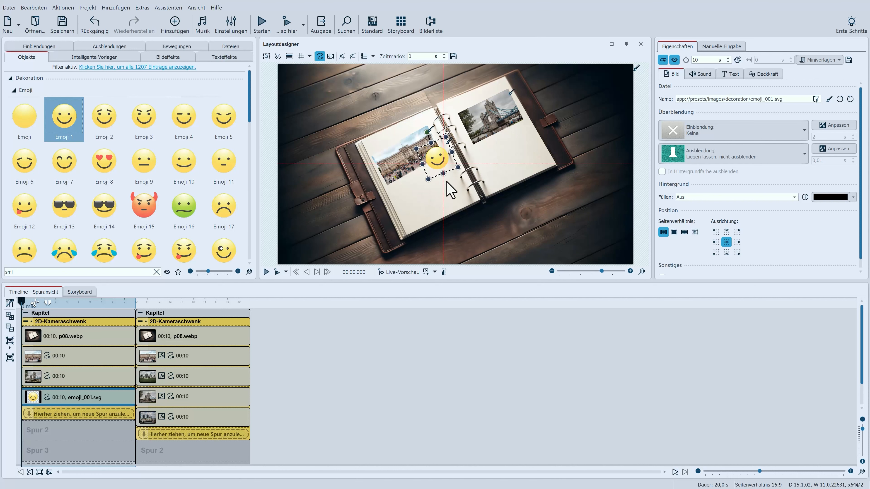
left_click(265, 272)
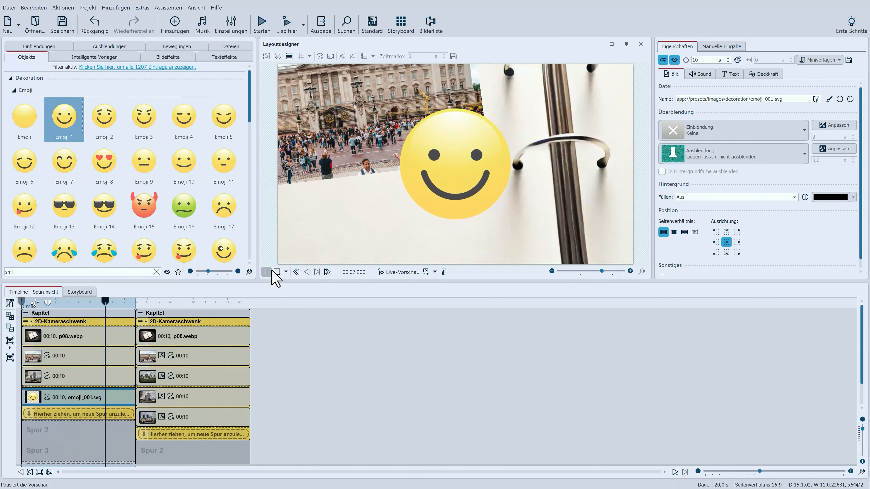
left_click(276, 272)
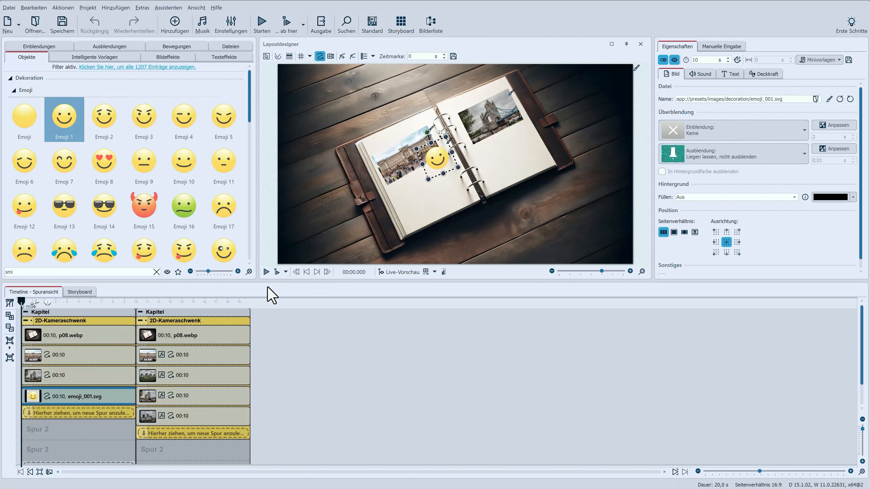
Group the palace photo into a Flexi-Collage and move the emoji into it, keeping the camera pan at 10 s.
left_click(89, 359)
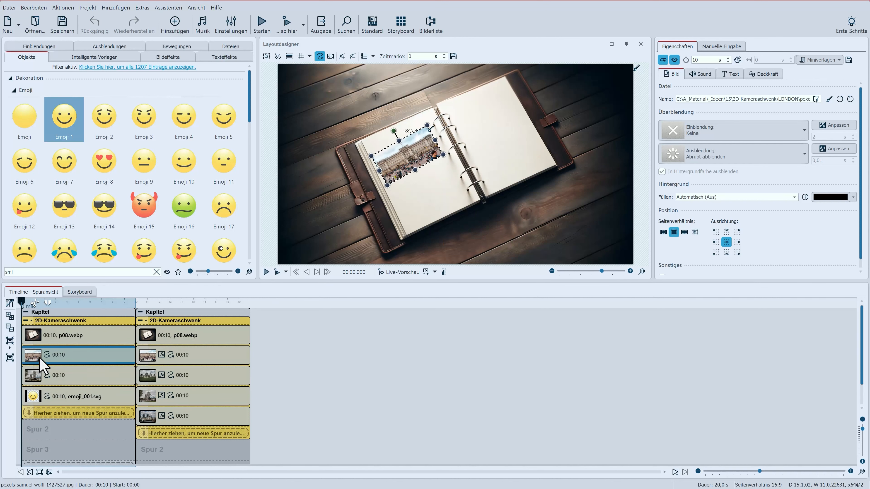
left_click(4, 347)
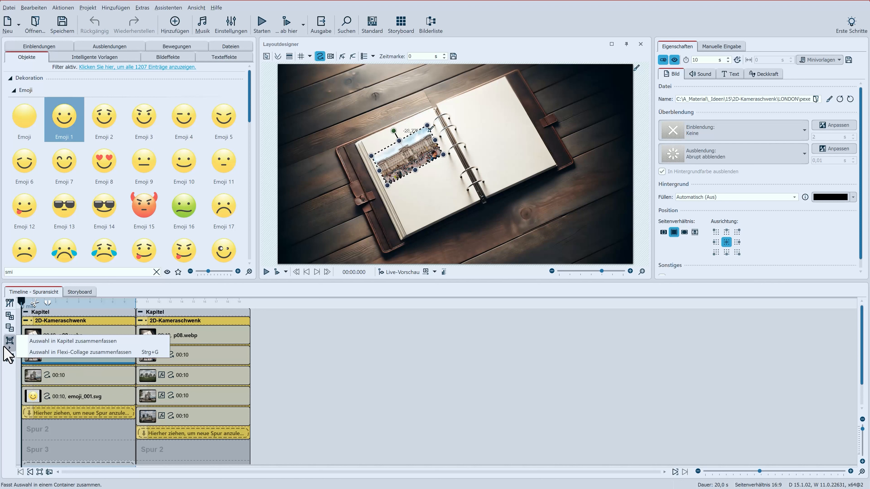
left_click(34, 352)
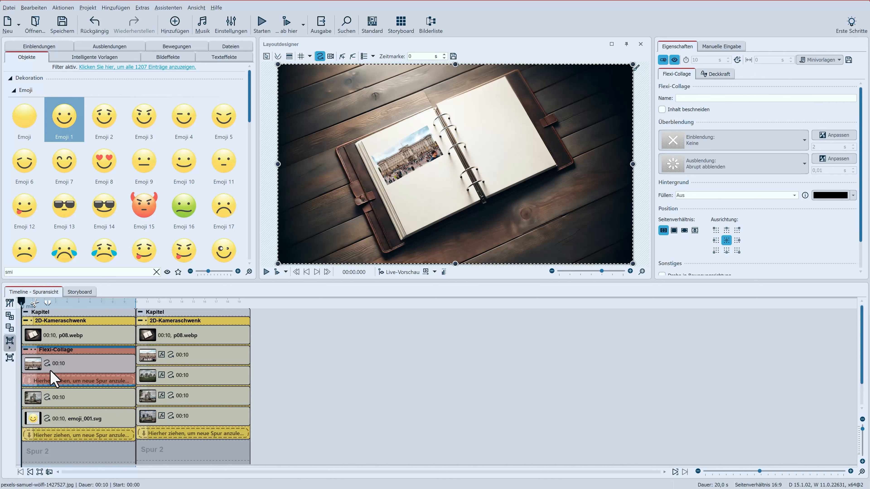
left_click_drag(74, 417, 58, 381)
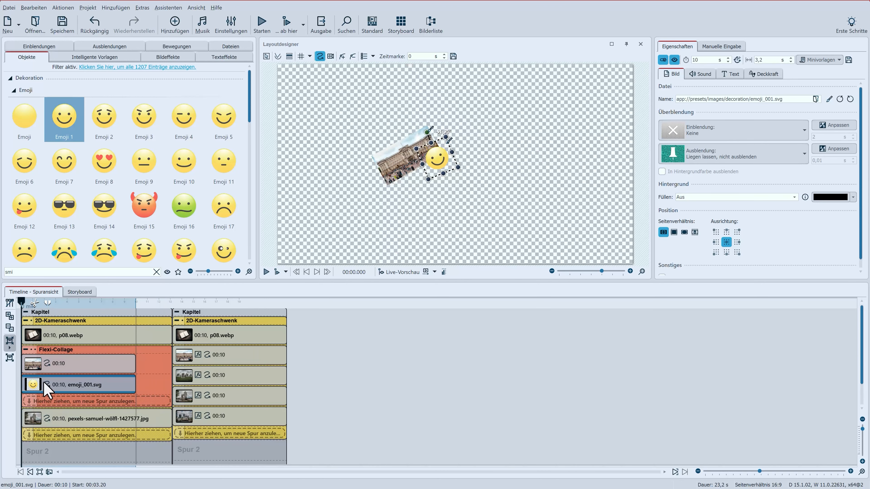
left_click(170, 323)
left_click_drag(170, 323, 127, 326)
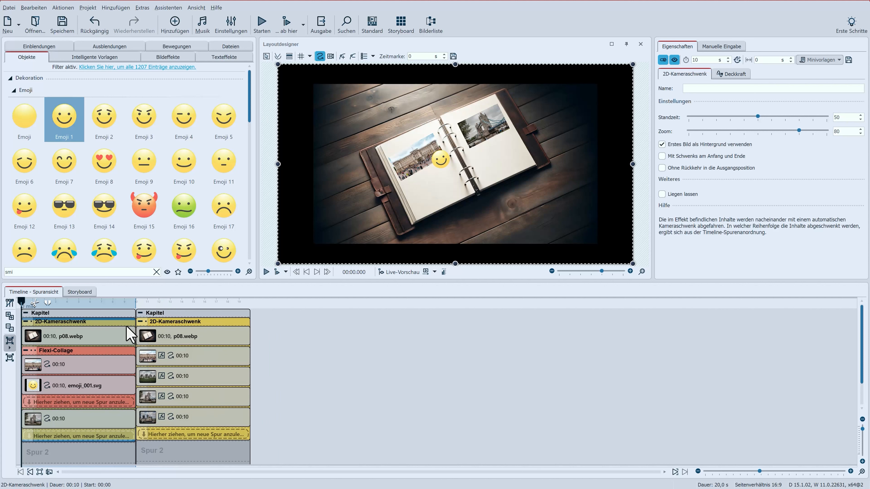
Remove the motion paths from the palace photo and the emoji inside the Flexi-Collage to make both fill the frame.
left_click(25, 351)
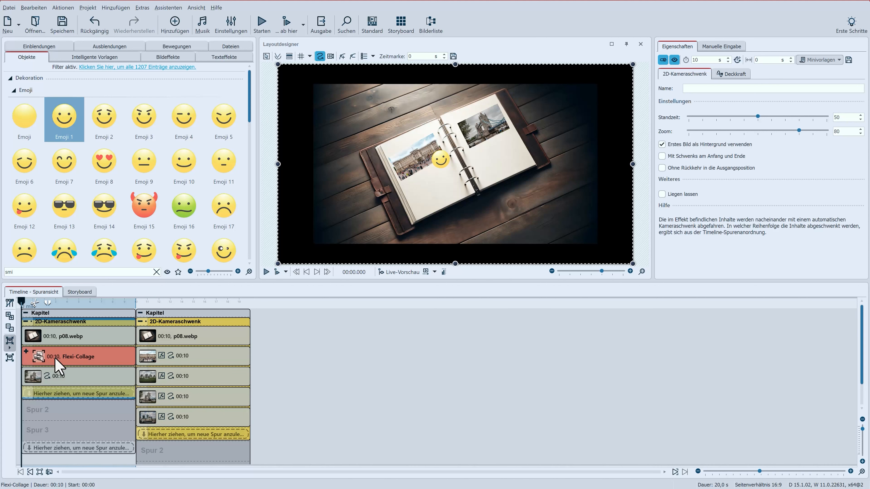
left_click(33, 355)
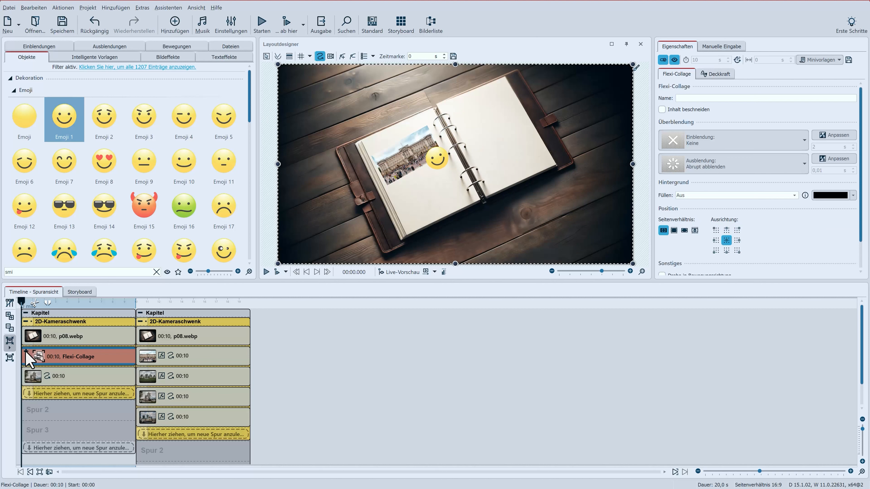
left_click(26, 351)
left_click(66, 368)
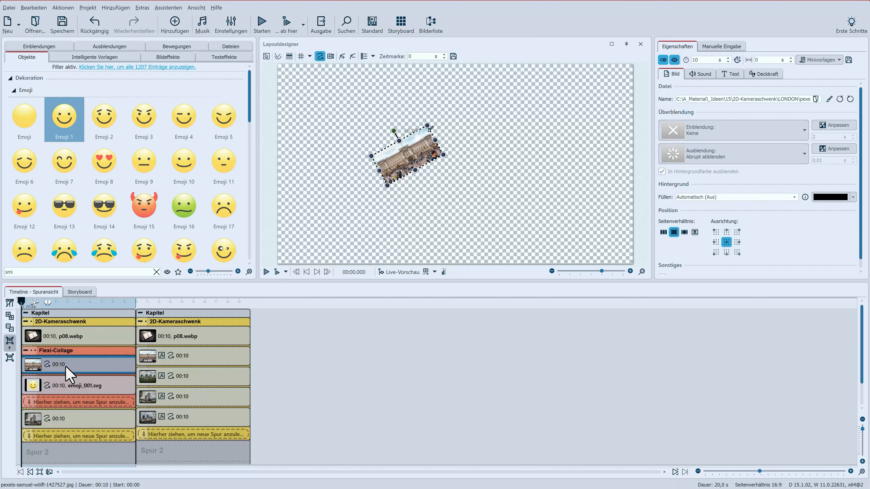
left_click(351, 59)
left_click(91, 386)
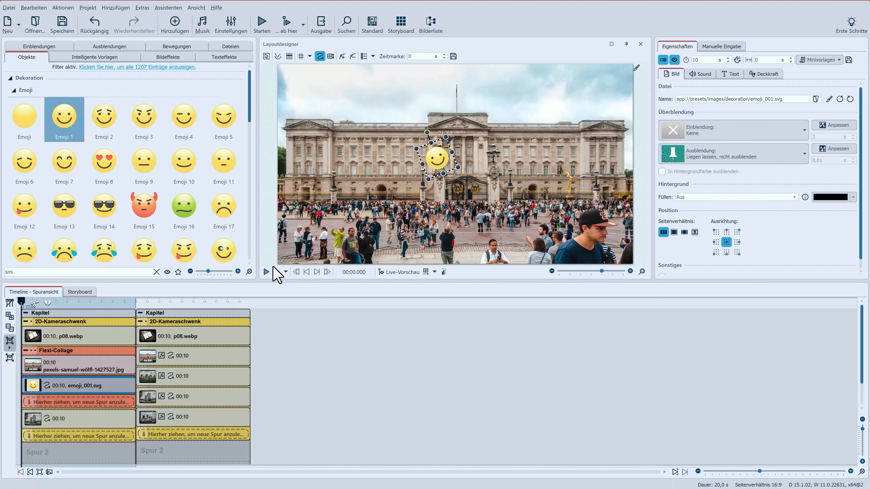
left_click(352, 57)
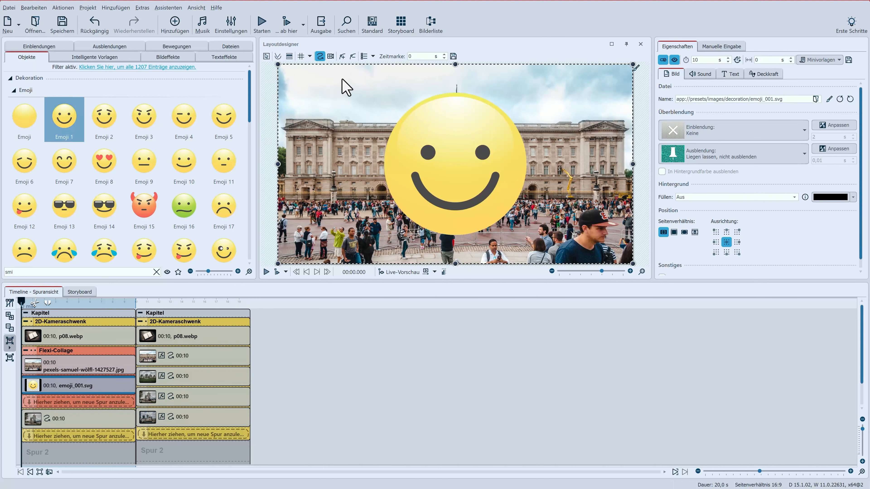
Shrink the emoji and place it in the lower right corner of the full-frame palace photo.
left_click_drag(278, 64, 283, 67)
left_click_drag(460, 150, 526, 190)
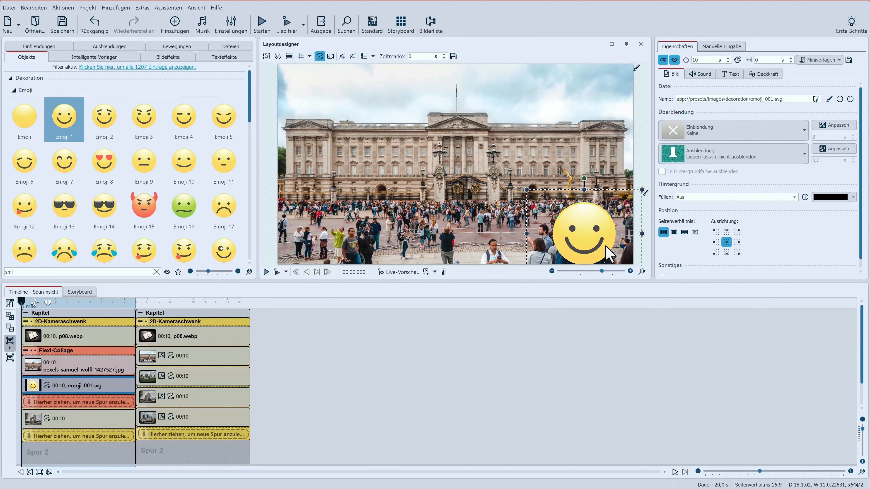
left_click_drag(592, 246, 602, 252)
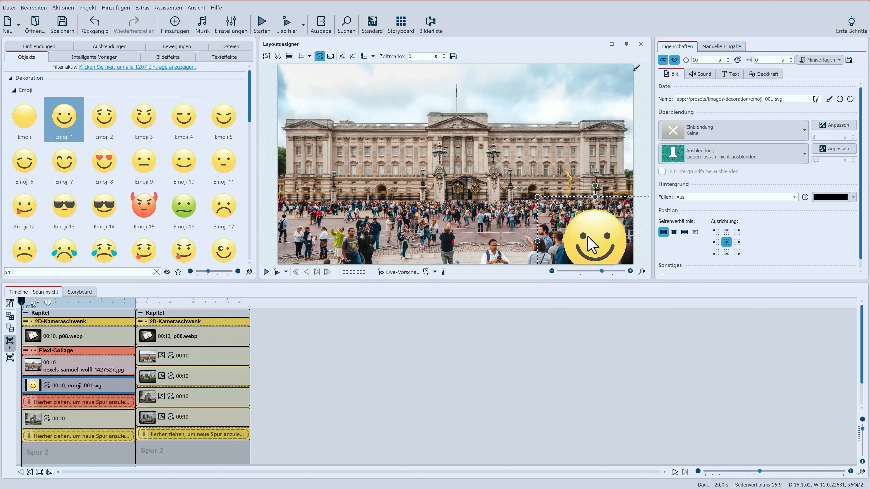
Scale and rotate the Flexi-Collage by about -24° to fit the upper part of the album's left page, and preview the camera pan.
left_click(56, 352)
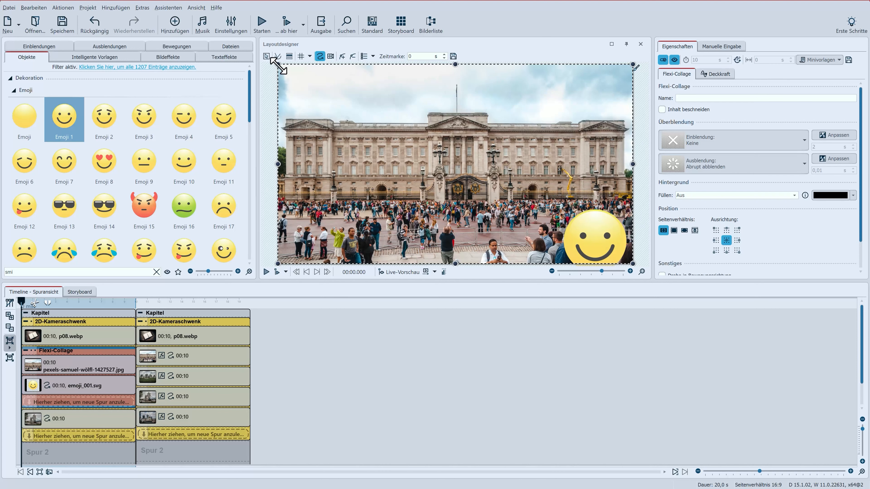
left_click_drag(278, 64, 477, 208)
left_click_drag(572, 236, 443, 173)
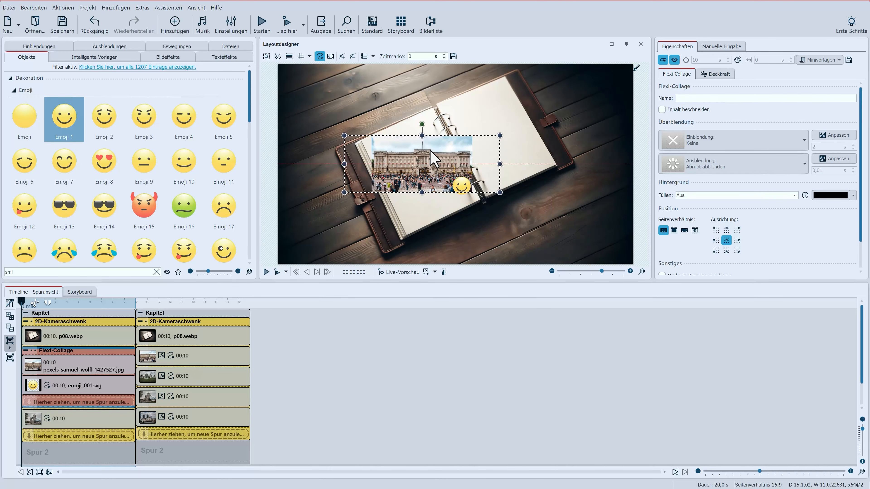
left_click_drag(426, 133, 362, 142)
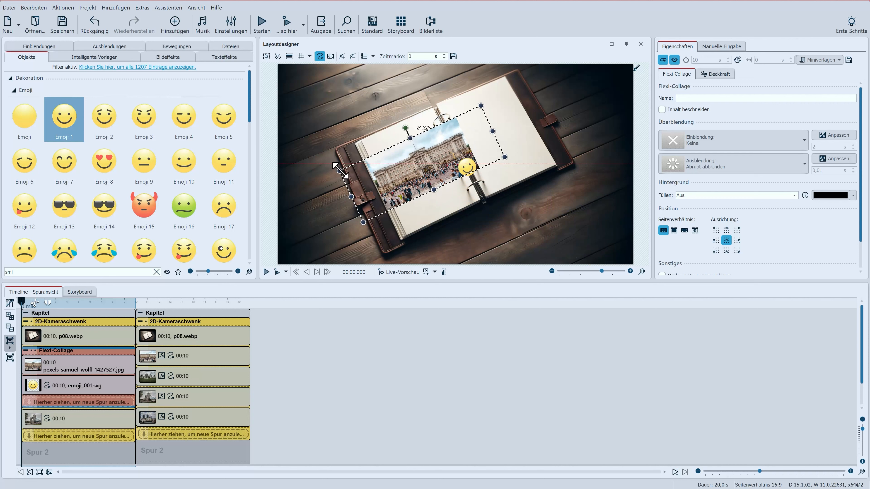
left_click_drag(339, 171, 366, 171)
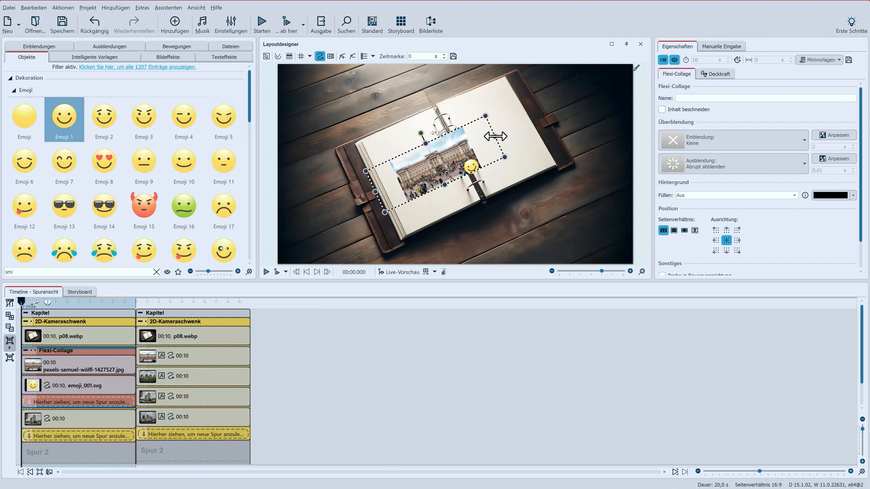
left_click_drag(497, 137, 439, 155)
left_click_drag(394, 185, 397, 166)
left_click_drag(451, 164, 447, 164)
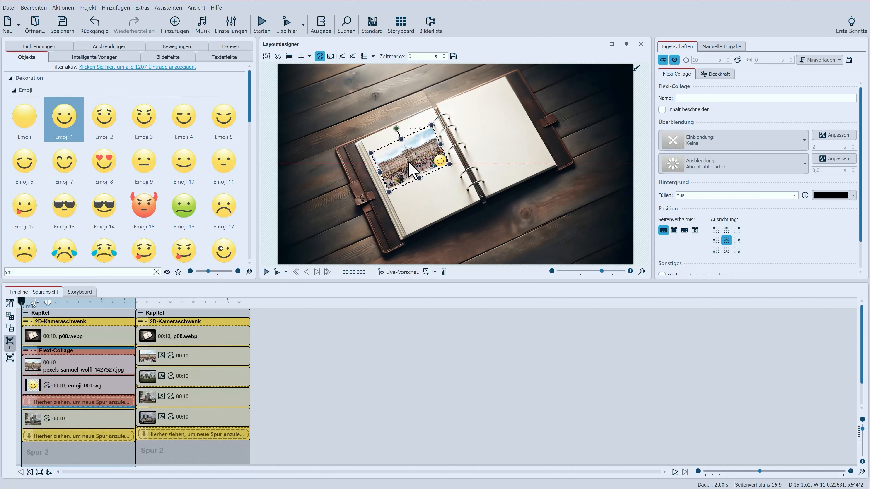
left_click(266, 273)
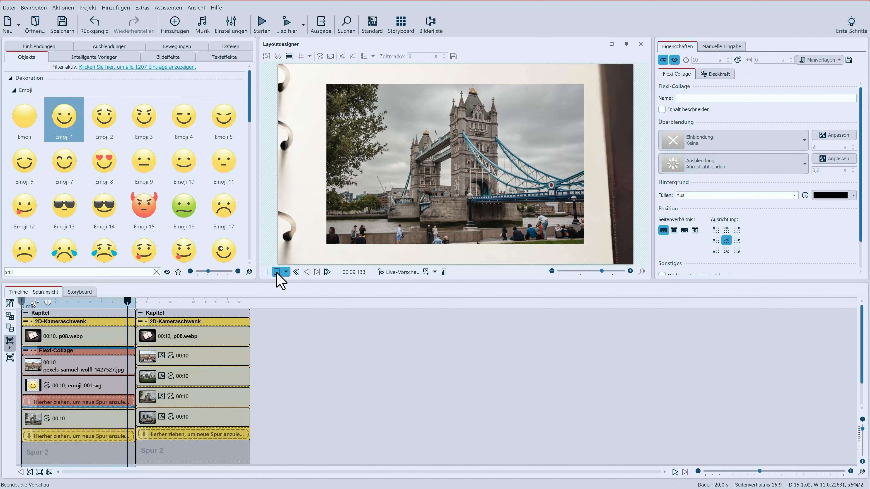
left_click(277, 272)
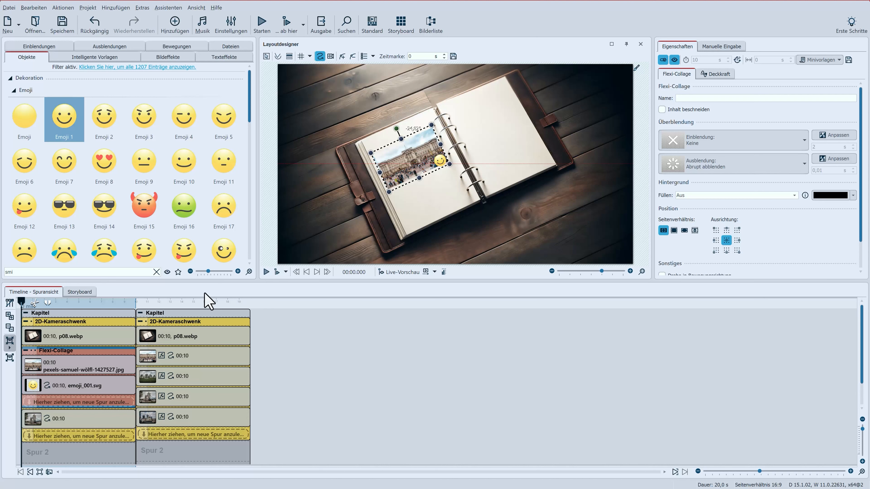
Enable Mit Schwenks am Anfang und Ende for the first 2D-Kameraschwenk and preview the result.
left_click(53, 324)
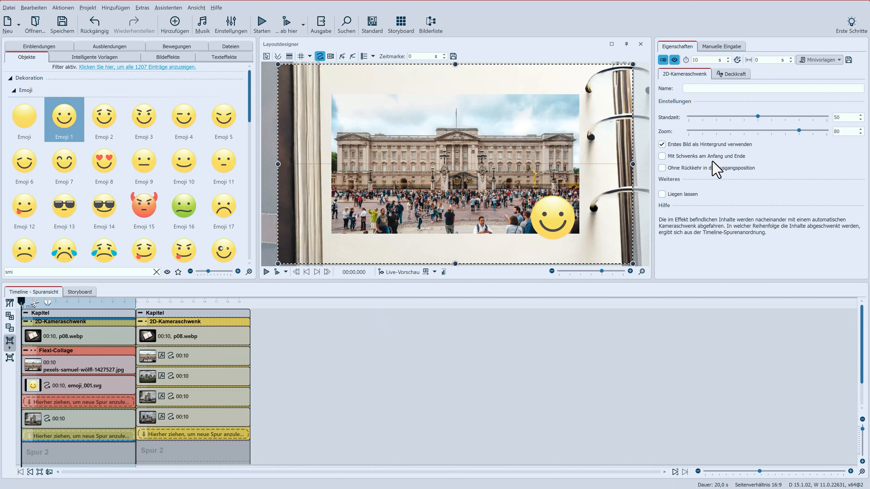
left_click(703, 159)
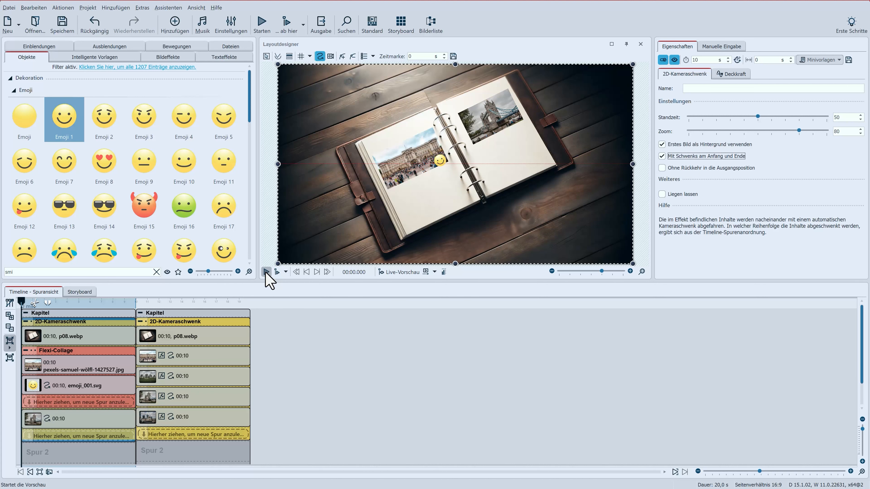
left_click(267, 272)
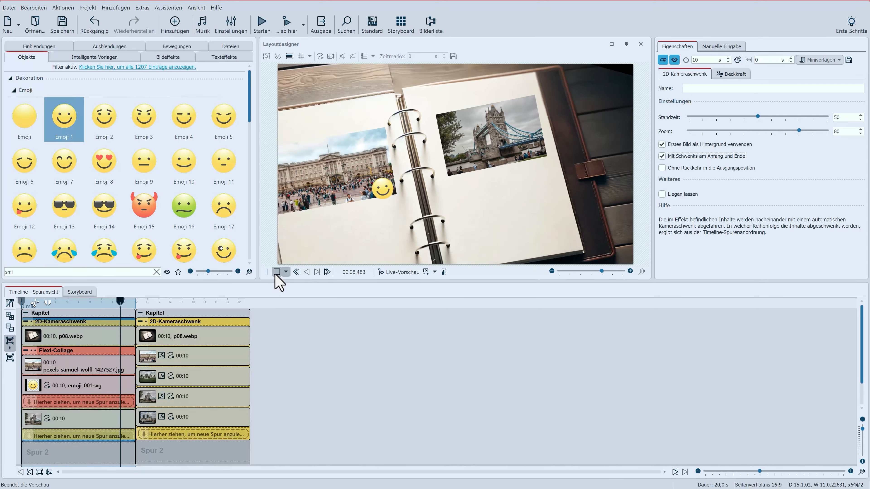
left_click(277, 272)
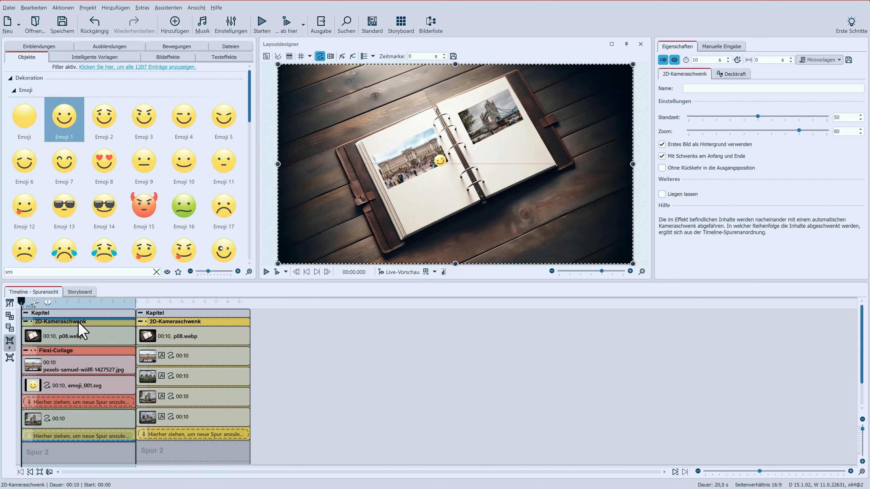
Scale the first camera pan and its contents to a duration of 15 s with Intelligent skalieren.
left_click(736, 61)
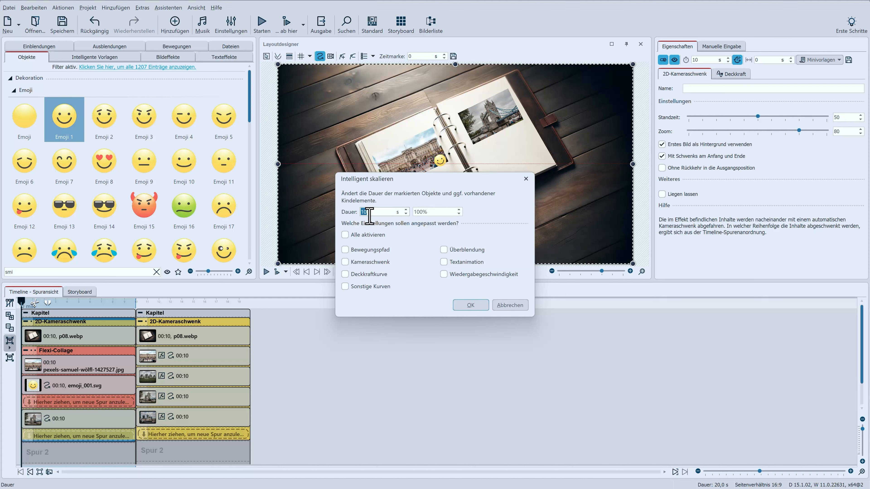
type("15")
left_click(476, 306)
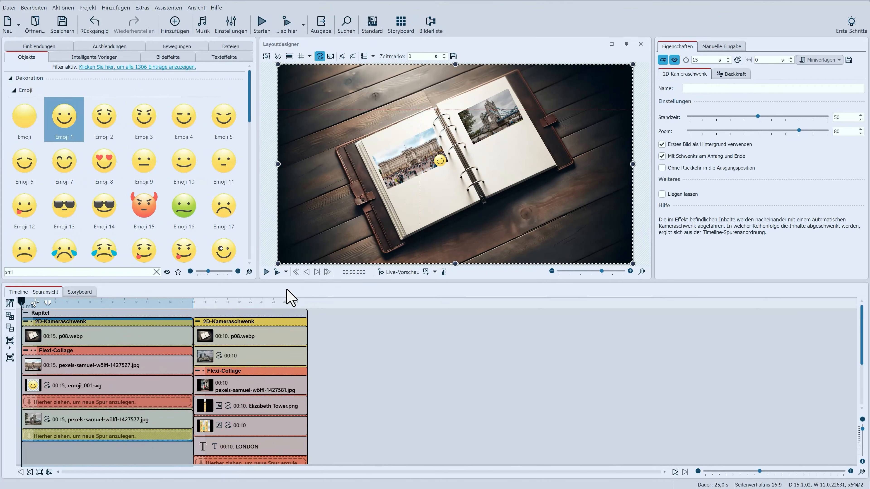
Collapse the Flexi-Collage in the first 2D-Kameraschwenk and check the collage and the bridge photo in their camera order.
left_click(26, 350)
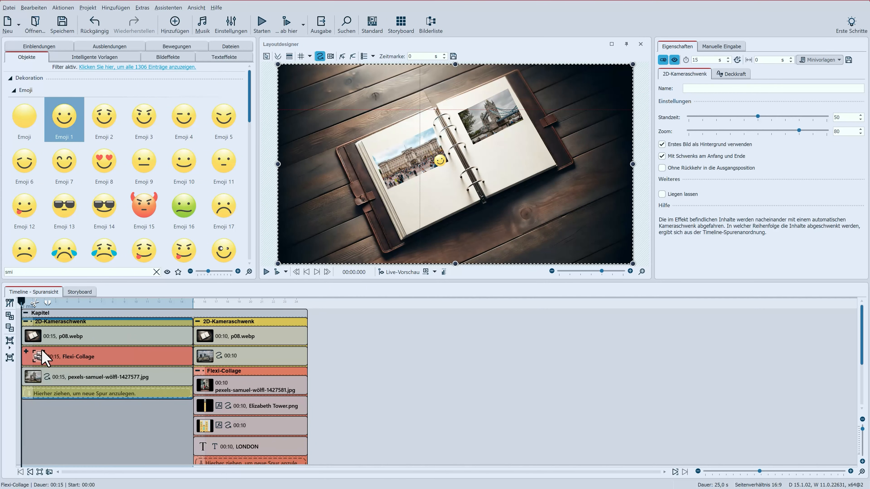
left_click(58, 358)
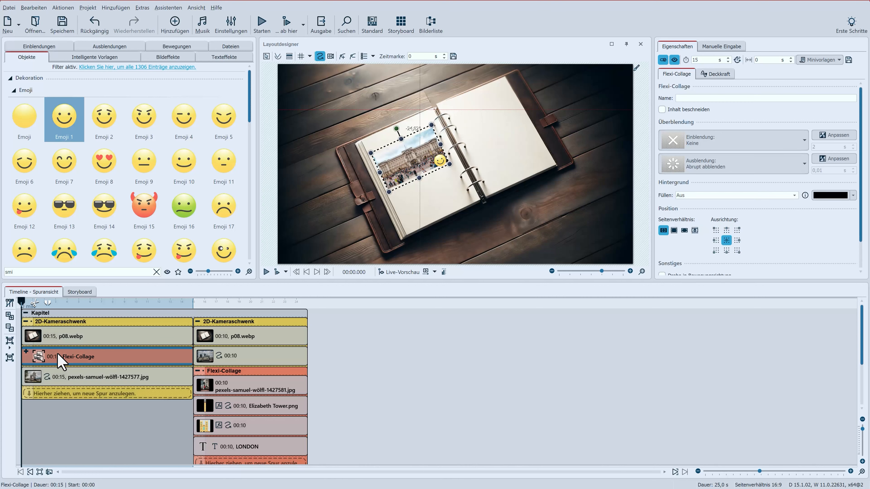
left_click(62, 383)
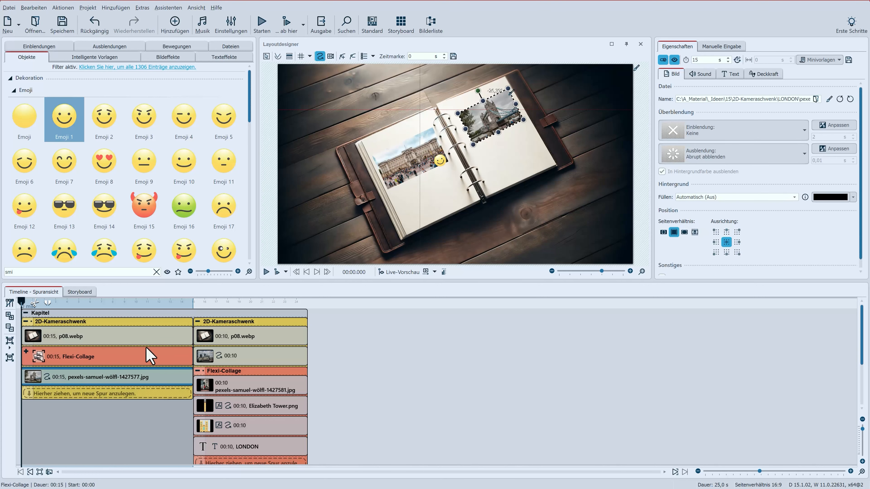
Enable Mit Schwenks am Anfang und Ende for the second 2D-Kameraschwenk, then collapse its Flexi-Collage and check its elements' order.
left_click(239, 322)
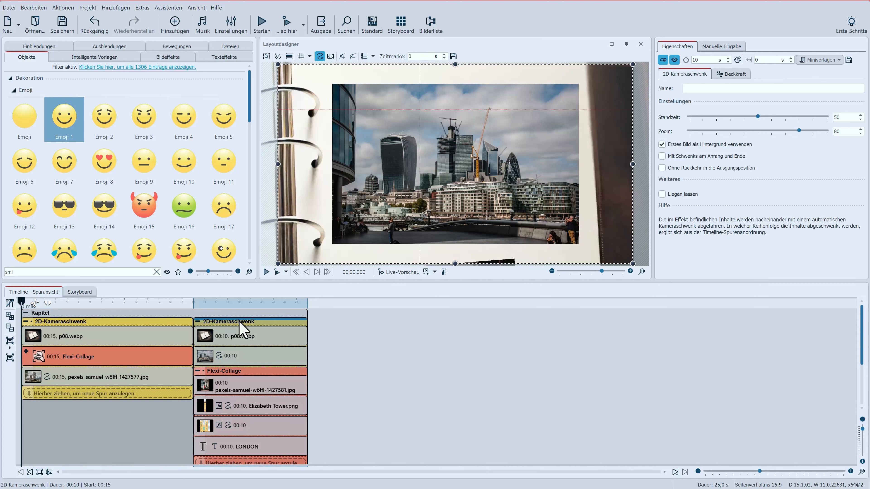
left_click(662, 156)
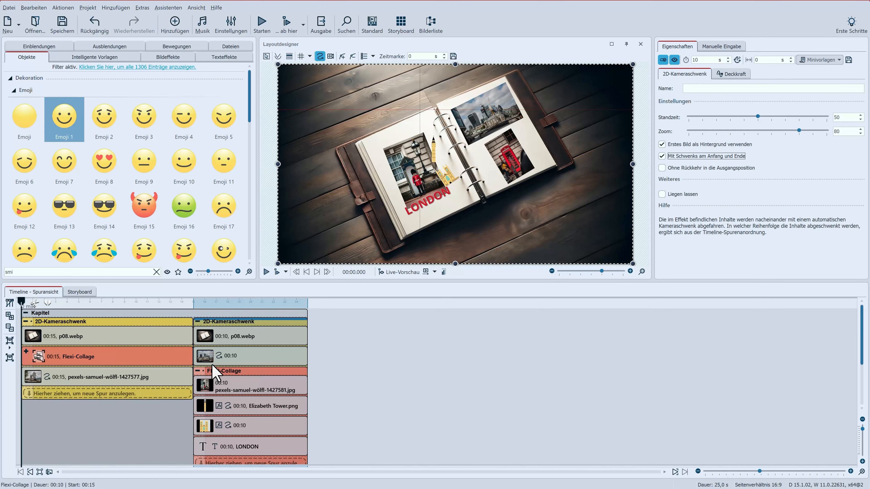
left_click(225, 359)
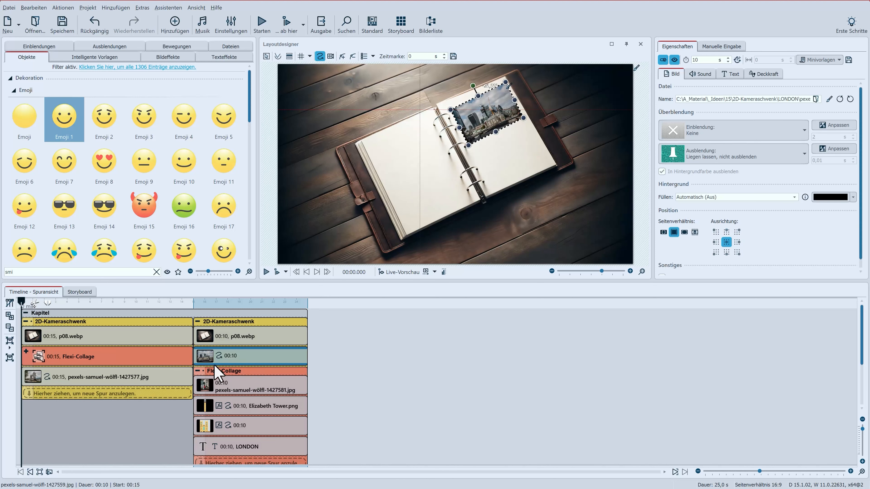
left_click(198, 372)
left_click(228, 377)
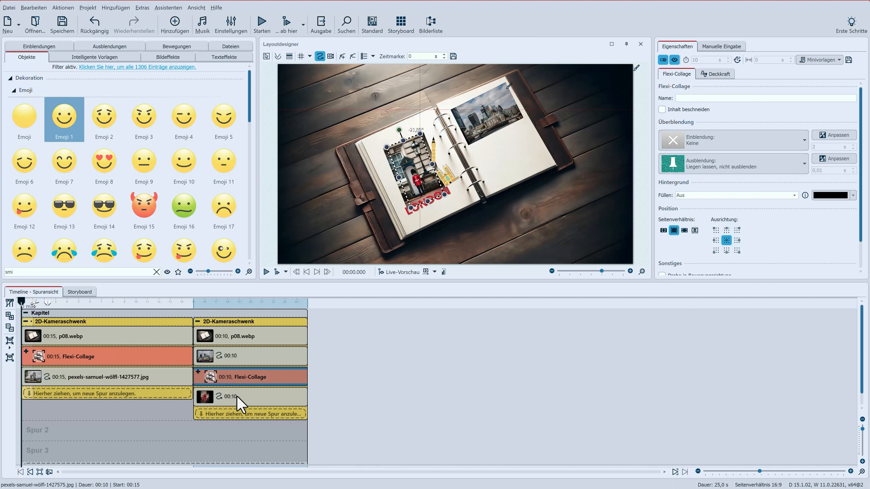
left_click(237, 397)
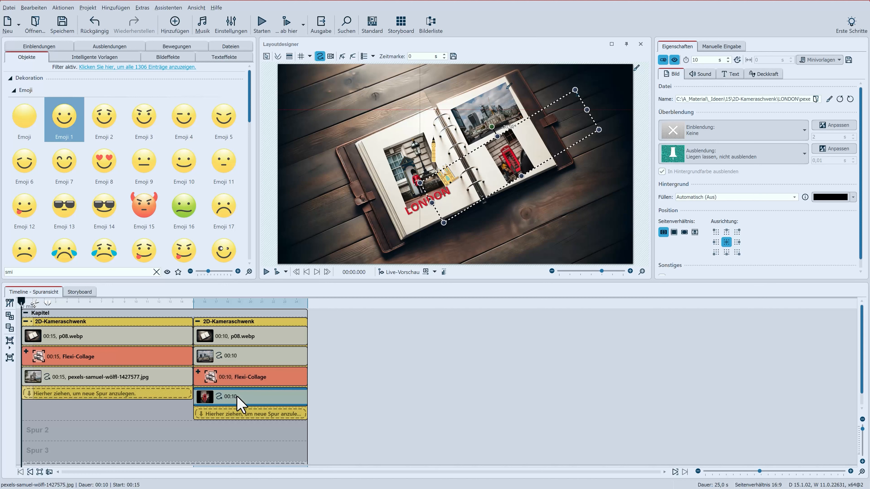
Preview the transition between the two camera pans from about 11.5 s and return the playhead to the start.
left_click(154, 305)
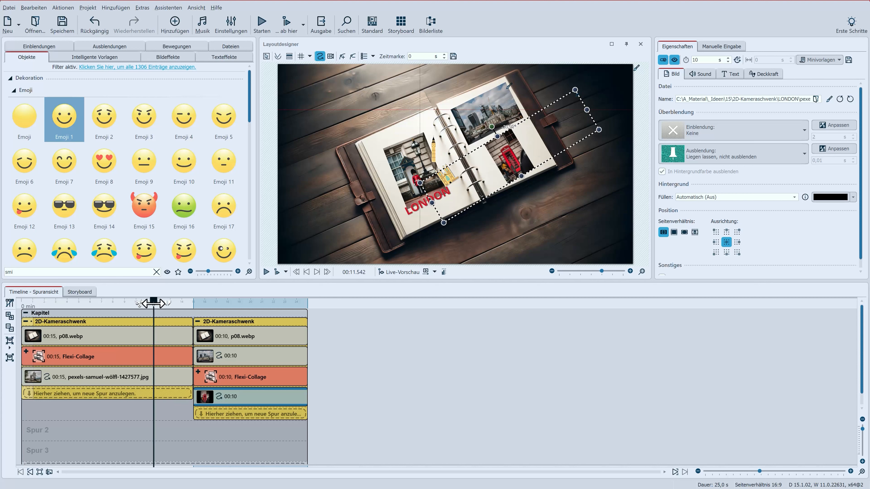
left_click(277, 273)
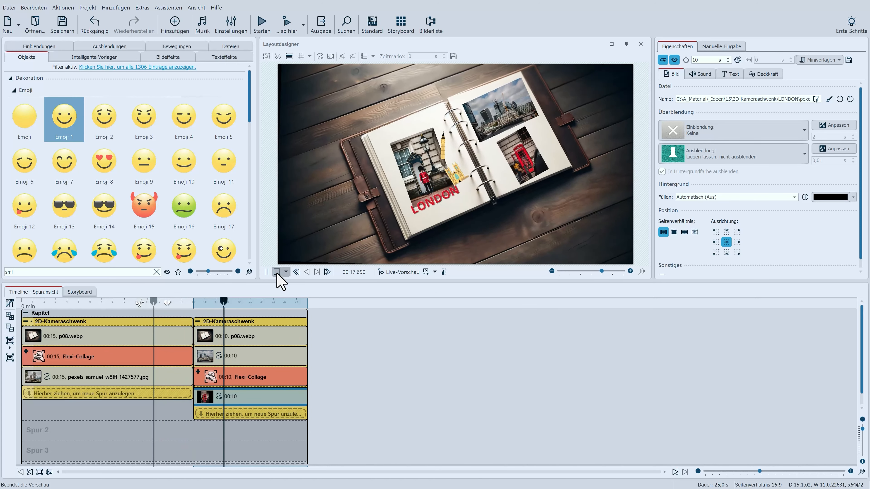
left_click(276, 272)
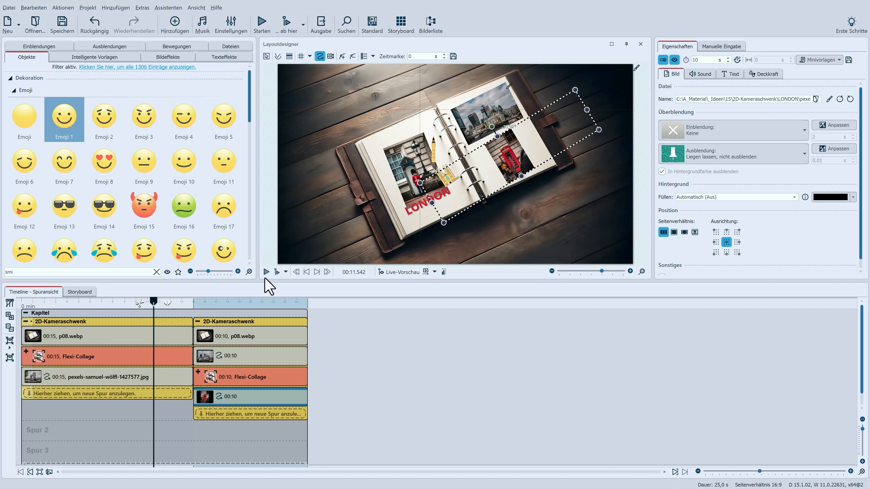
left_click_drag(153, 306, 21, 318)
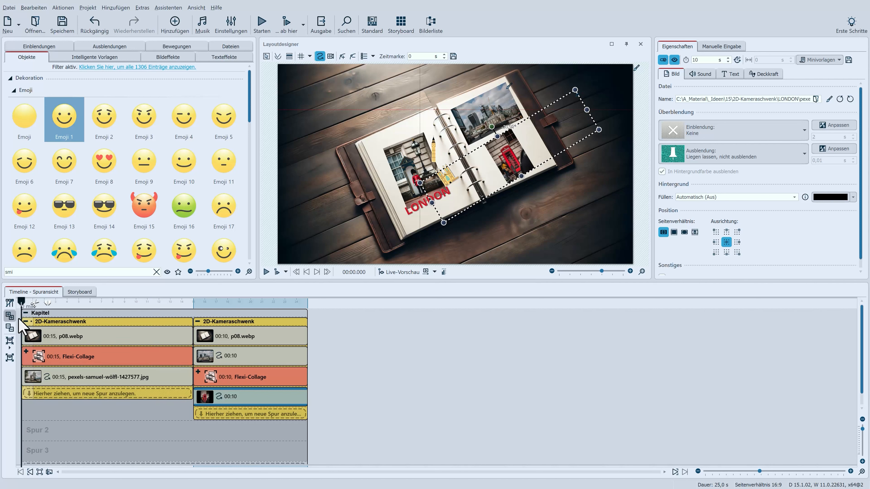
Disable Mit Schwenks am Anfang und Ende and set the zoom to 100 for both 2D-Kameraschwenk effects.
left_click(107, 323)
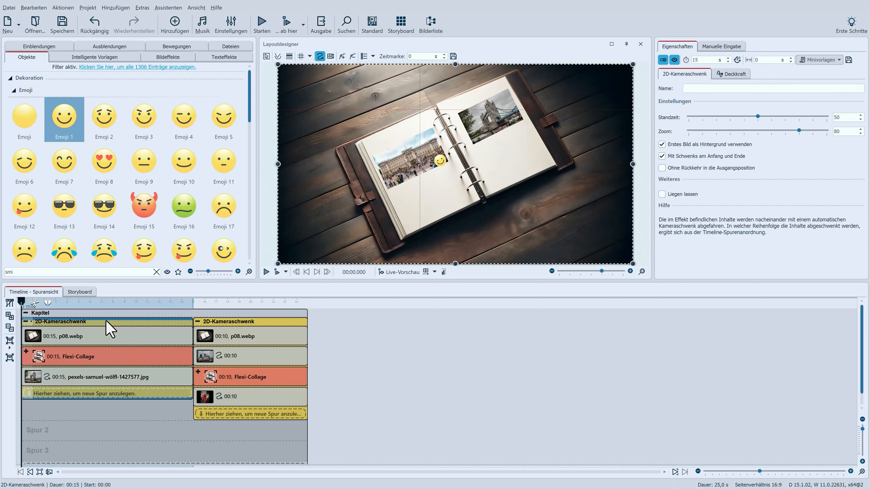
left_click(681, 159)
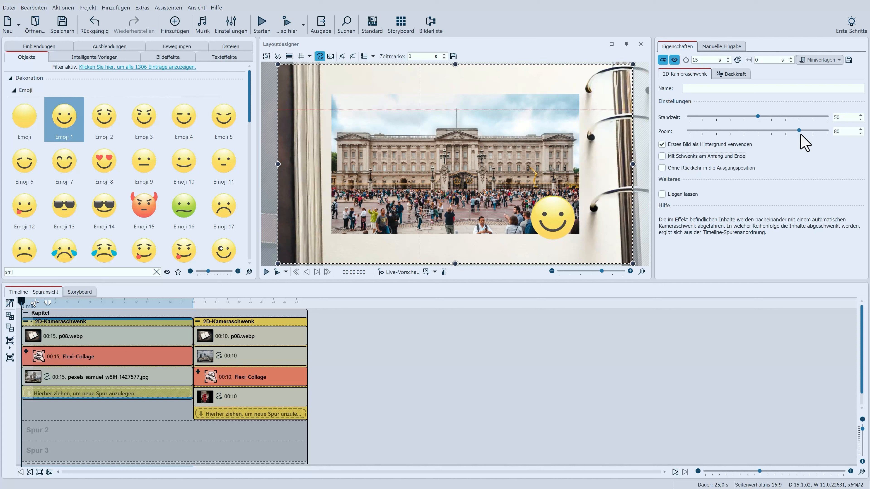
left_click_drag(800, 131, 829, 135)
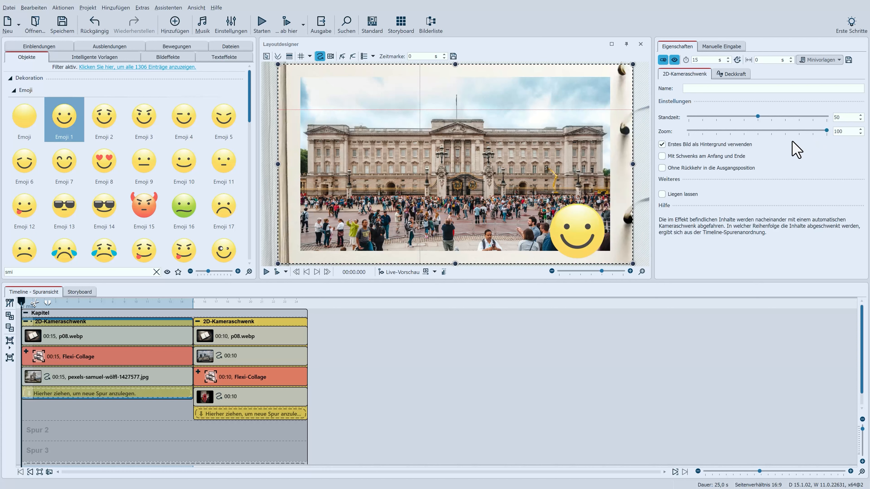
left_click(684, 194)
left_click(233, 323)
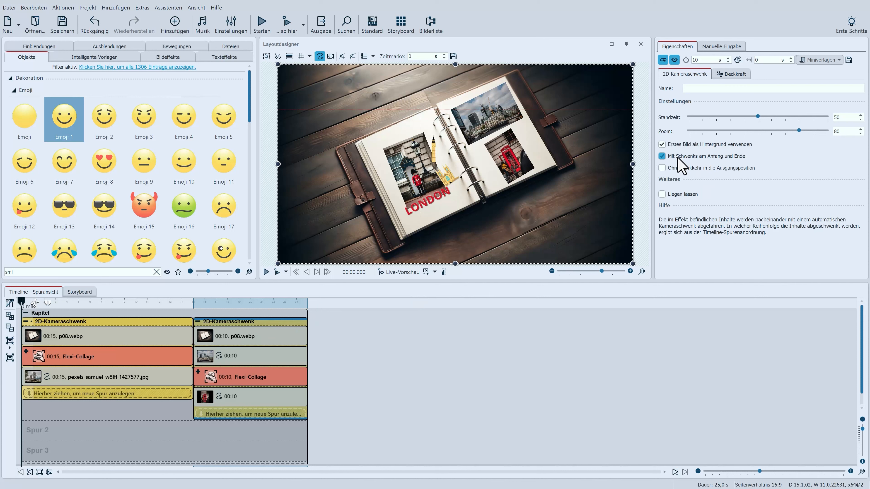
left_click(693, 156)
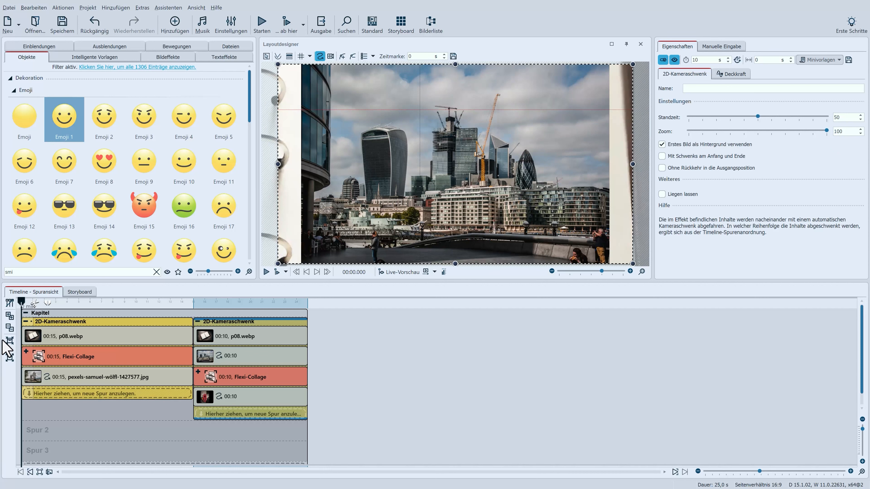
Group the second 2D-Kameraschwenk into a Flexi-Collage and collapse the pan inside it.
left_click(8, 347)
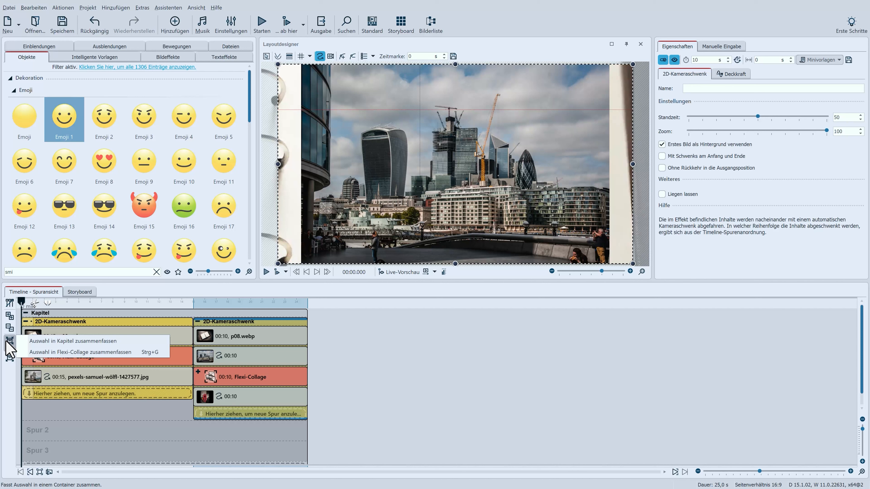
left_click(37, 353)
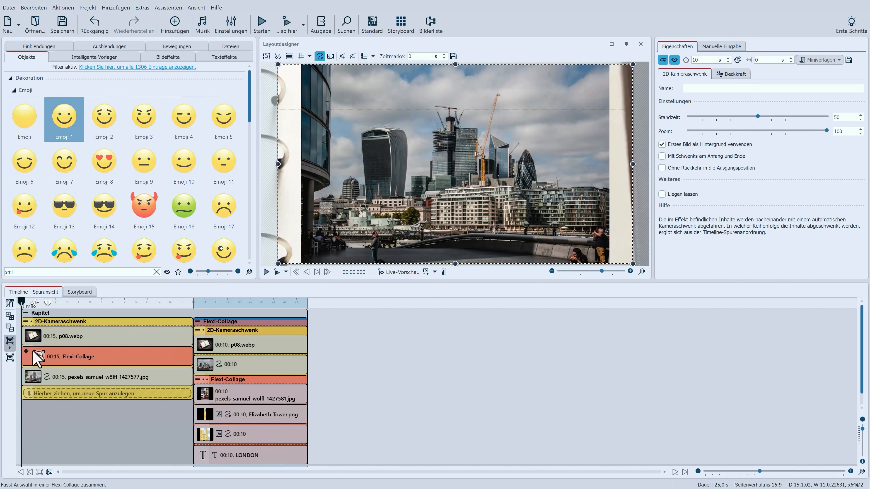
left_click(197, 330)
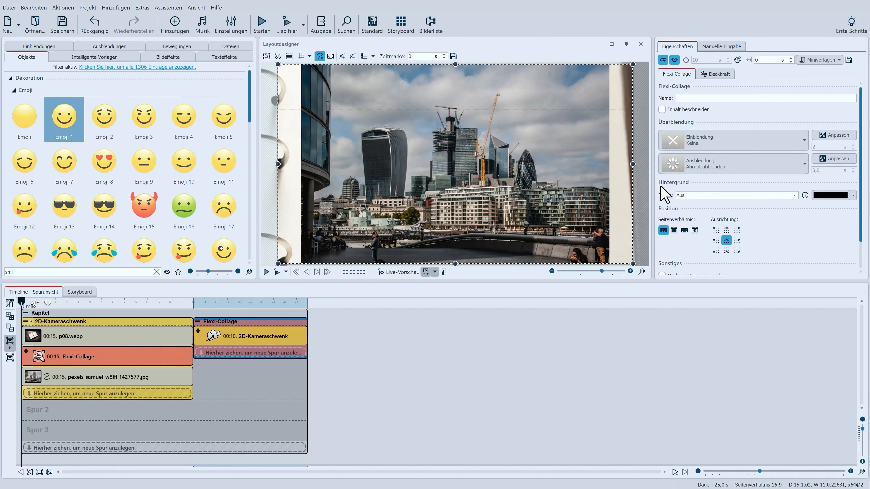
Set the Einblendung of the Flexi-Collage around the second pan to Seite wegblättern and preview the page turn.
left_click(806, 144)
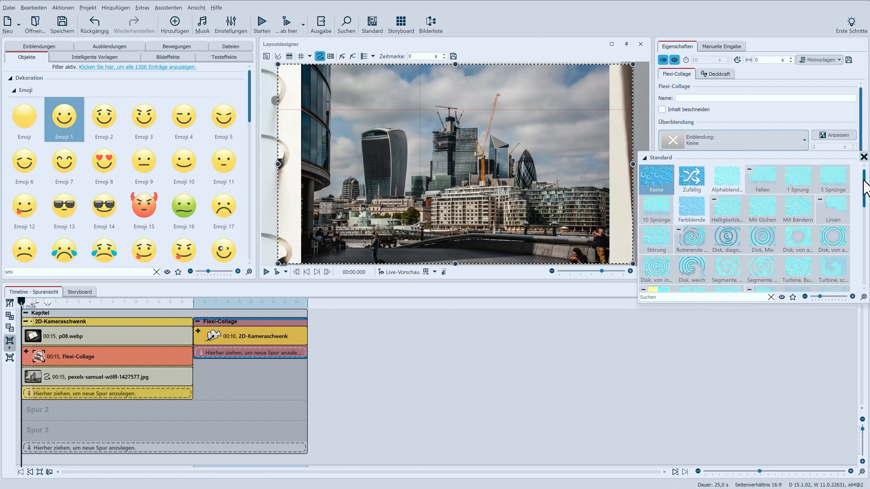
left_click_drag(857, 180, 857, 268)
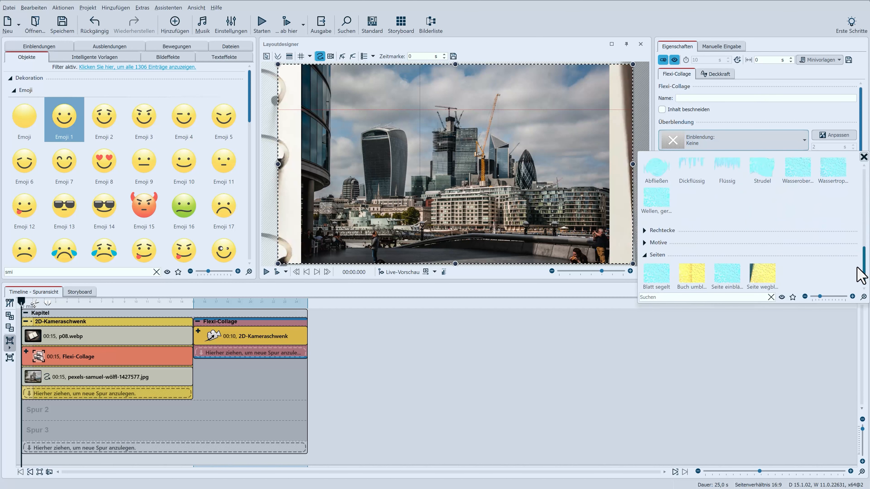
left_click(752, 277)
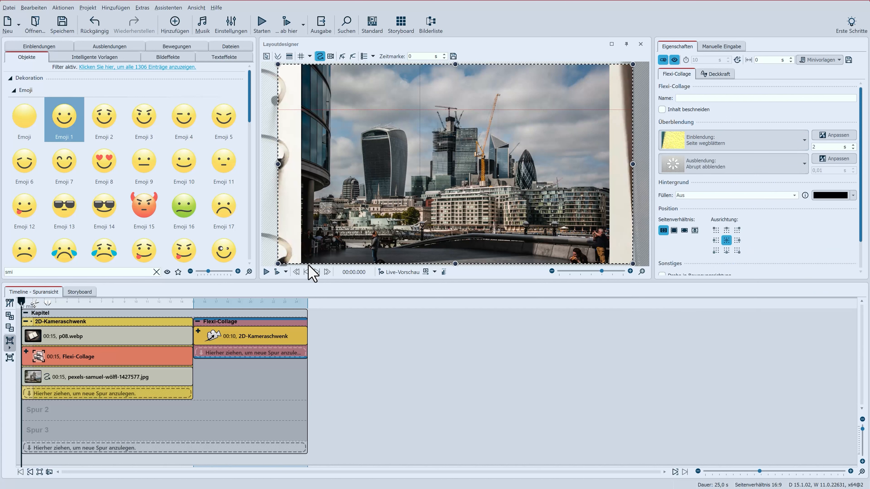
left_click(266, 273)
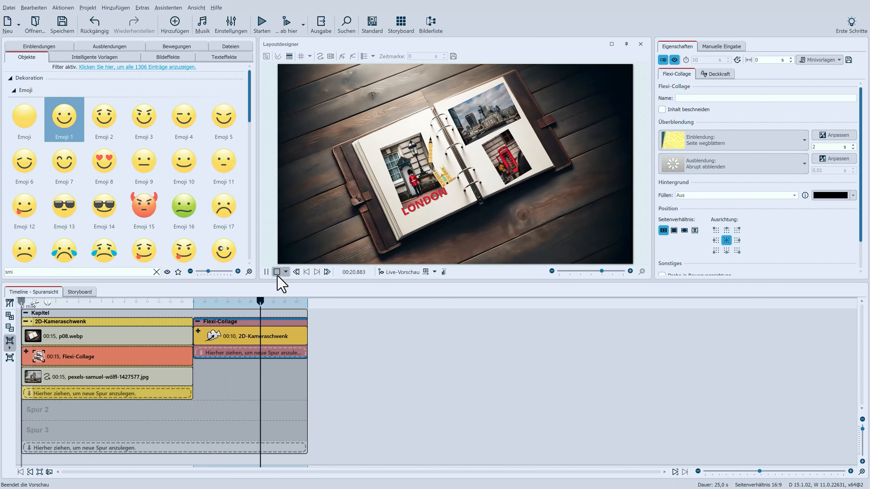
left_click(277, 274)
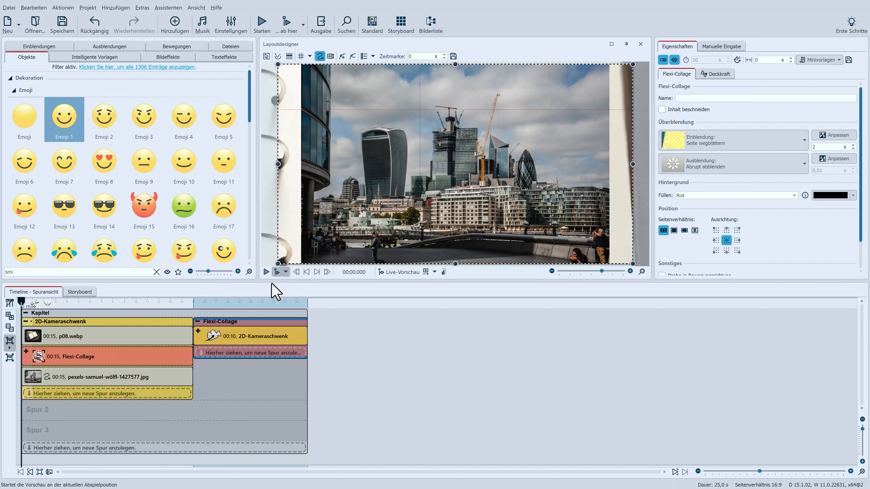
Clear the object filter and insert an empty Flexi-Collage directly after p08.webp in the first 2D-Kameraschwenk.
left_click(157, 272)
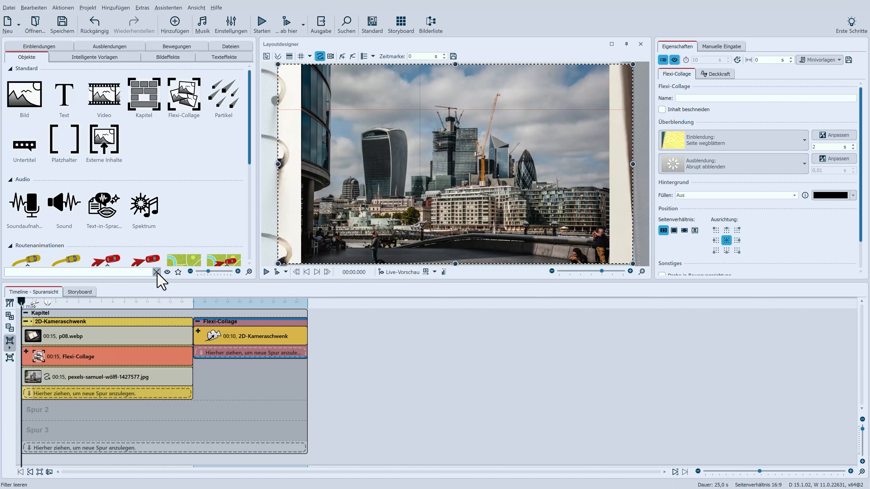
left_click_drag(183, 96, 84, 359)
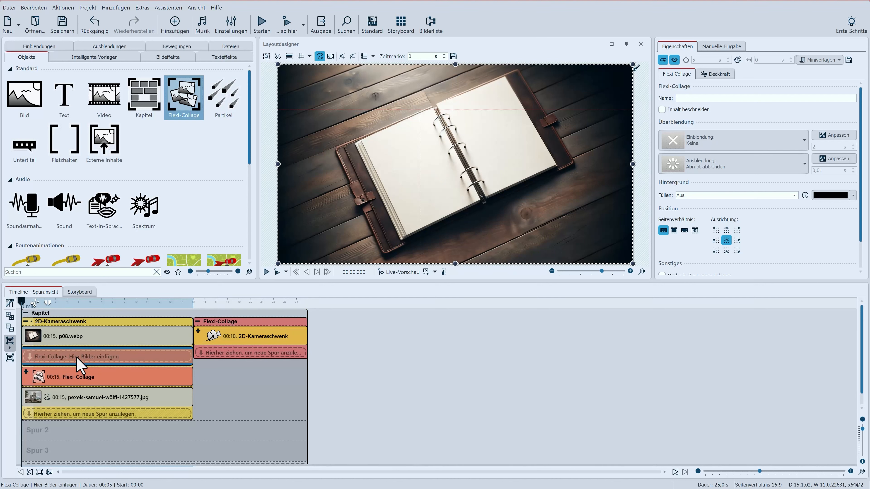
Expand the second 2D-Kameraschwenk, collapse its inner Flexi-Collage, and add an empty Flexi-Collage as the pan's last track.
left_click(199, 332)
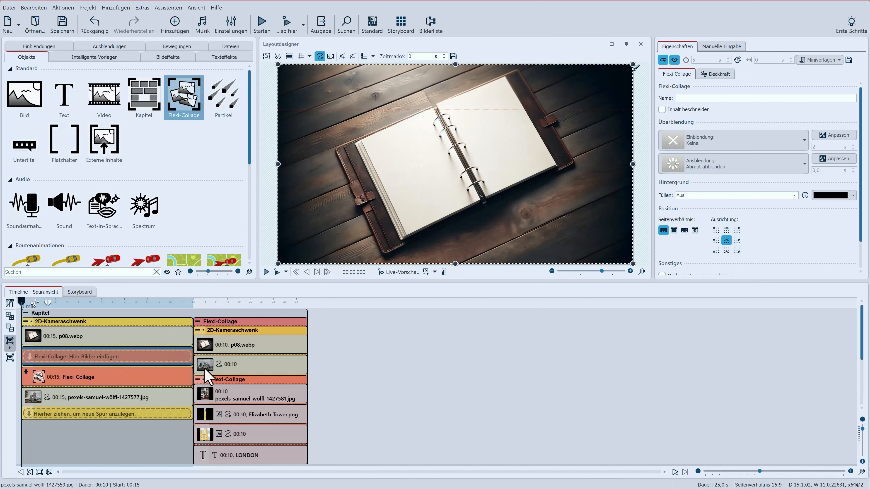
left_click(198, 379)
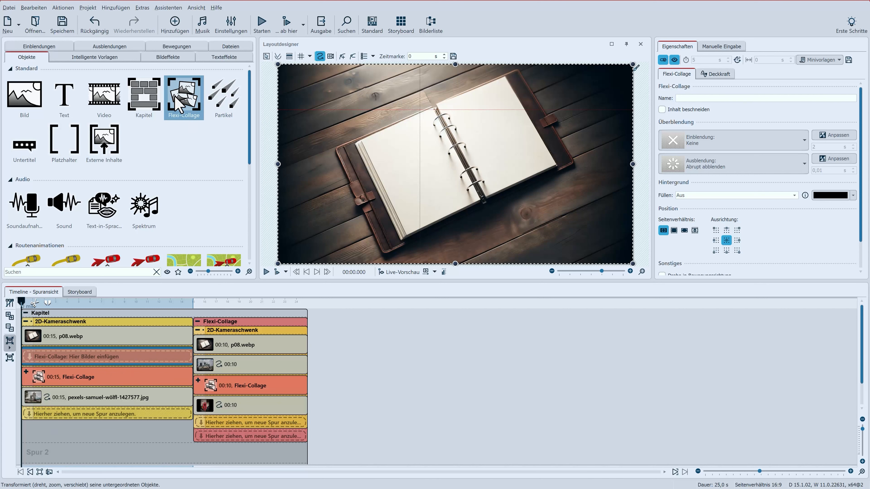
mouse_move(189, 101)
left_mouse_down()
mouse_move(227, 422)
mouse_move(245, 424)
left_mouse_up()
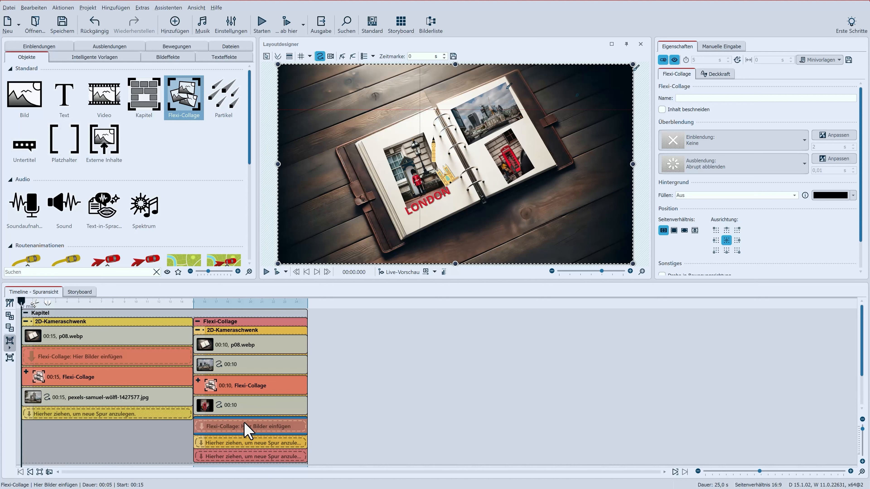